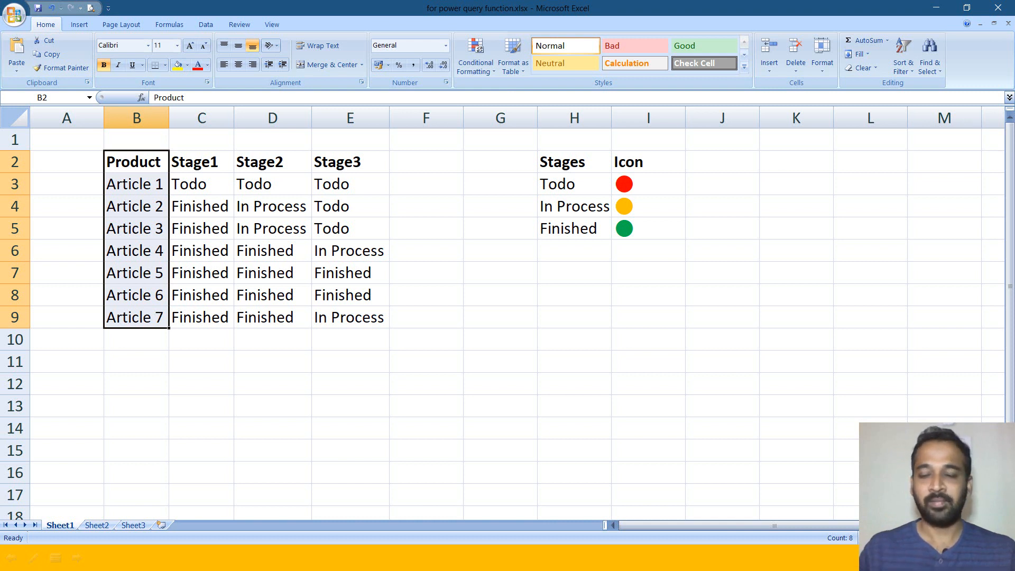
# - Review the product table by selecting the Stage1 to Stage3 columns, and the whole table including the Product column
pyautogui.press('Right')
pyautogui.hotkey('ctrl', 'shift', 'Down')
pyautogui.hotkey('ctrl', 'shift', 'Right')
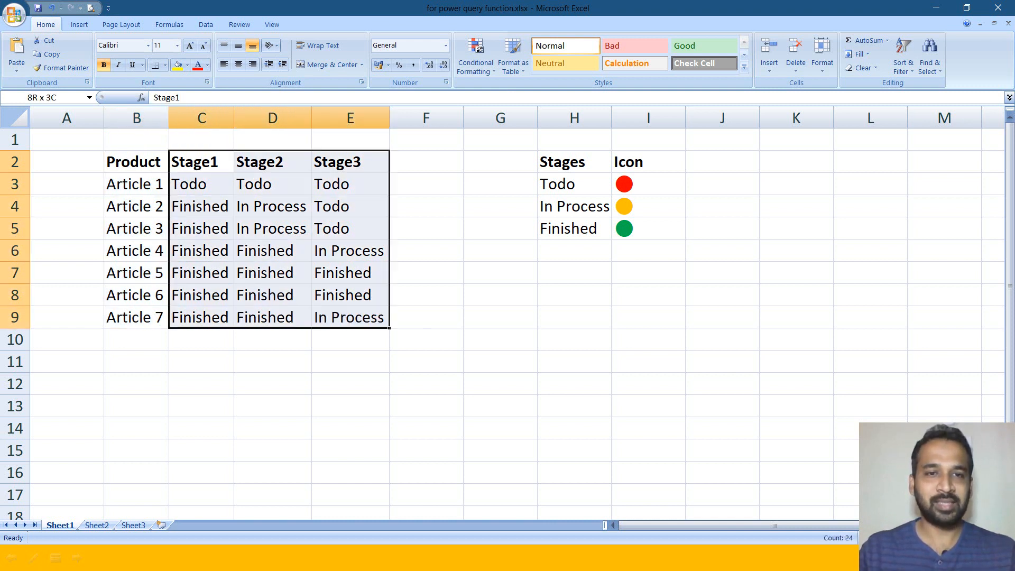
pyautogui.press('Left')
pyautogui.hotkey('ctrl', 'shift', 'Right')
pyautogui.hotkey('ctrl', 'shift', 'Down')
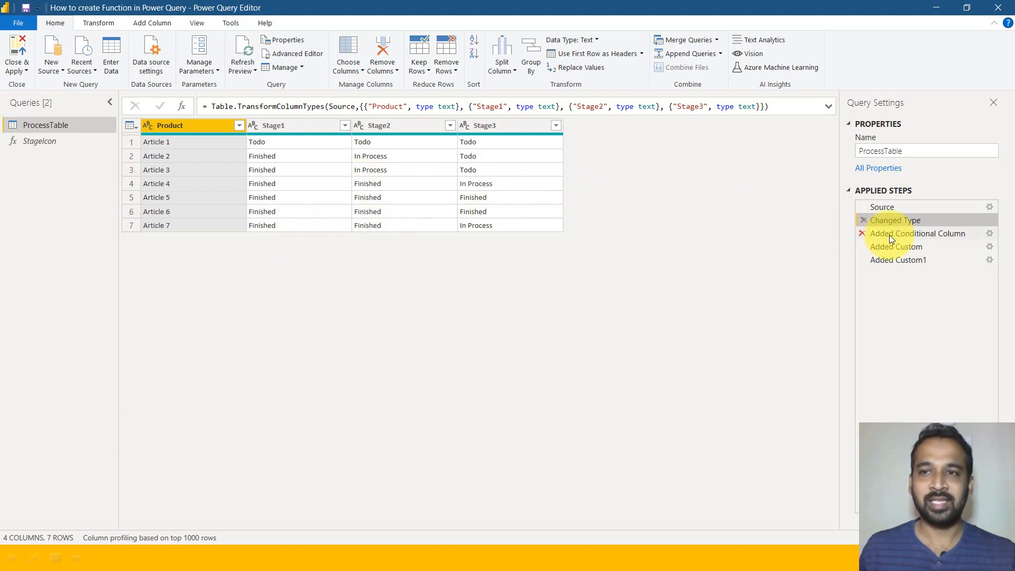
# - Examine the Added Conditional Column step's rules and outputs for Stage1 Icon in Power Query Editor, leaving them unchanged
pyautogui.click(991, 234)
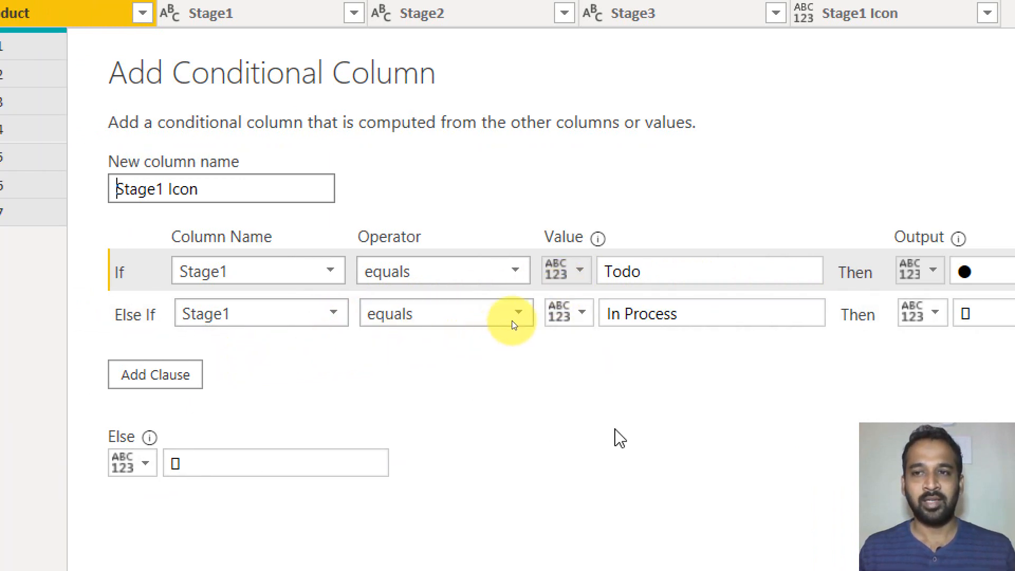
pyautogui.click(967, 267)
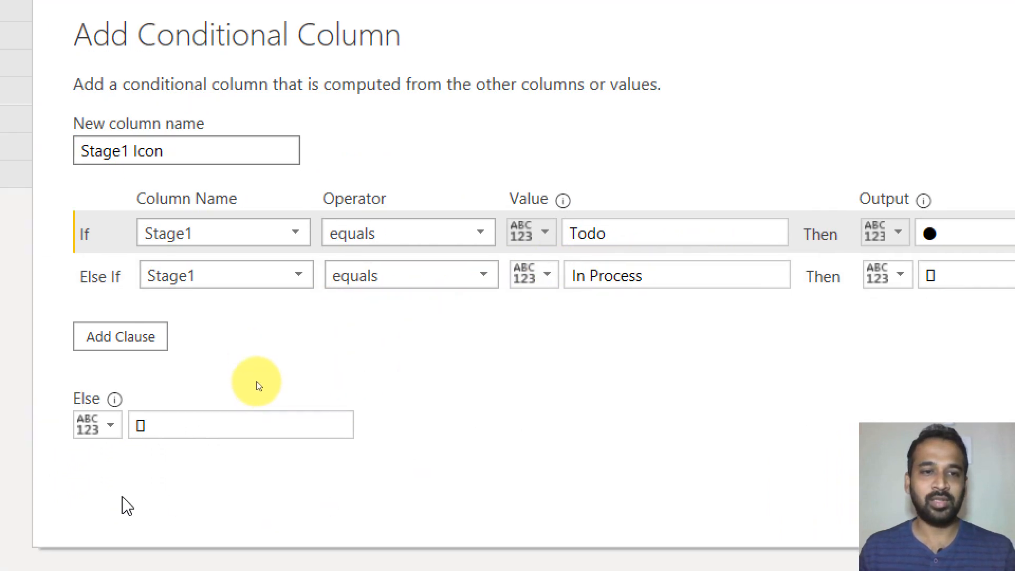
pyautogui.click(168, 473)
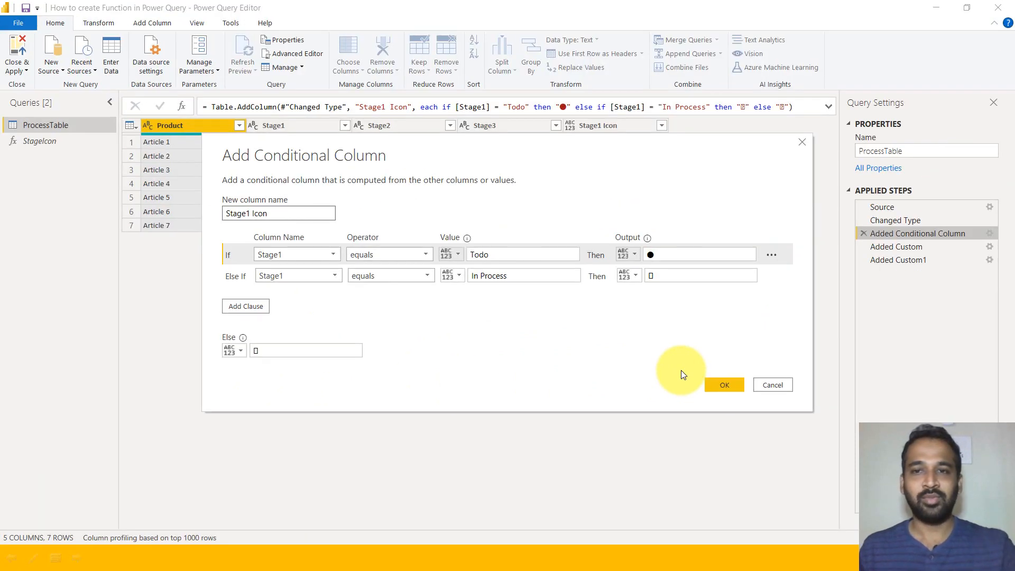
pyautogui.click(763, 383)
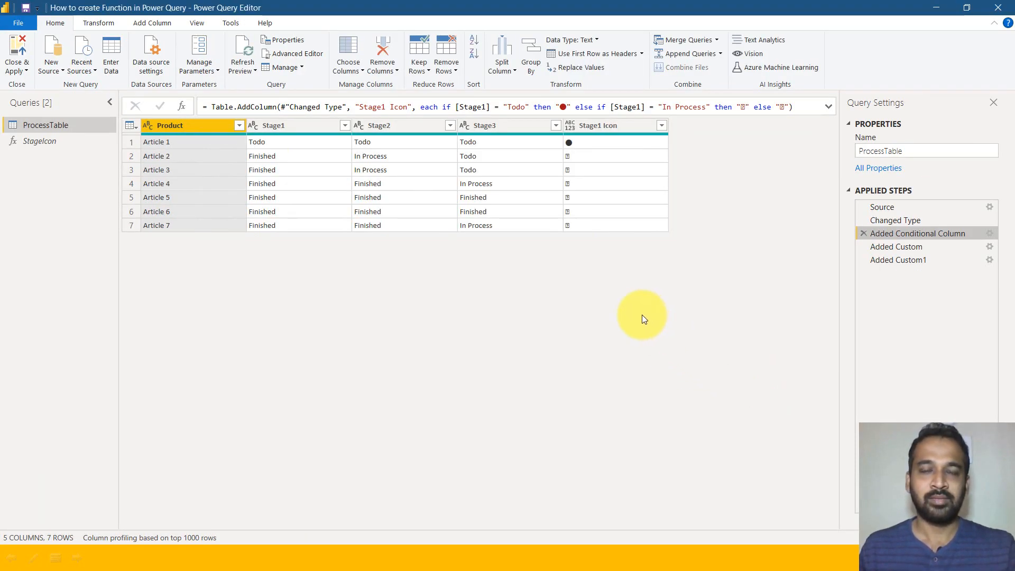
pyautogui.press('alt')
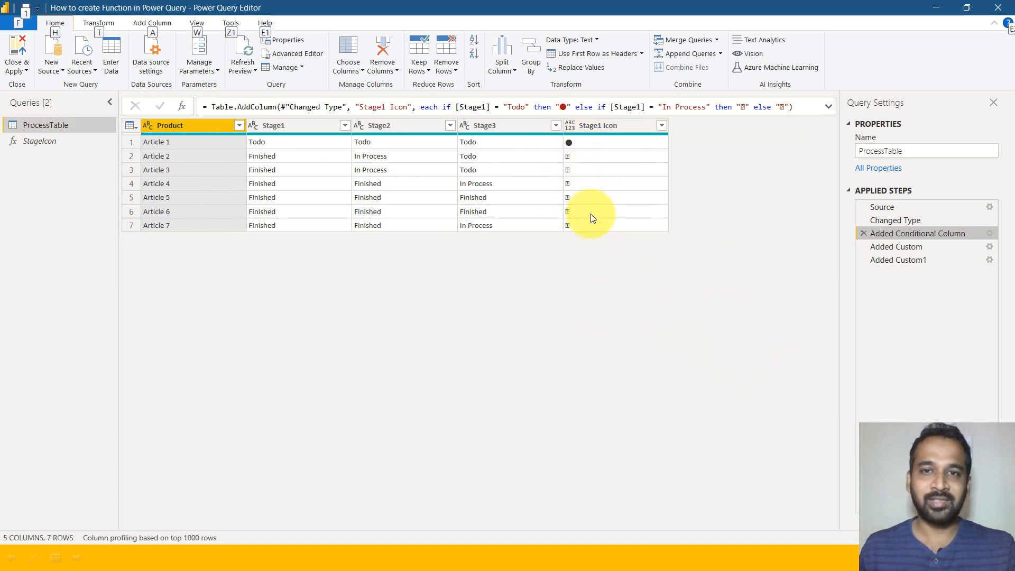
pyautogui.click(582, 127)
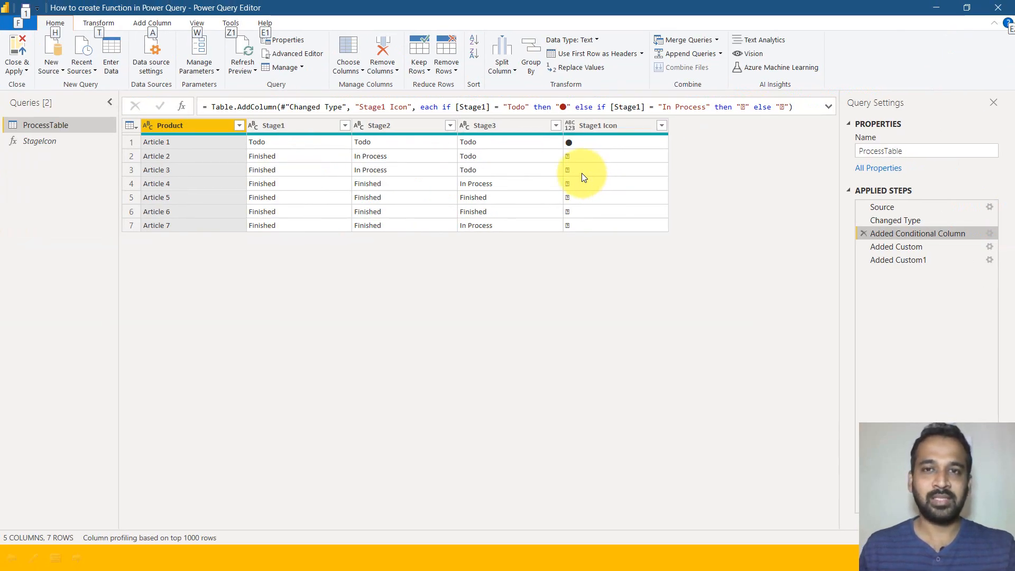
# - Copy the green circle emoji from the emojis.wiki page in the browser and enter it as the Stage1 Icon column's Else output
pyautogui.hotkey('alt', 'Tab')
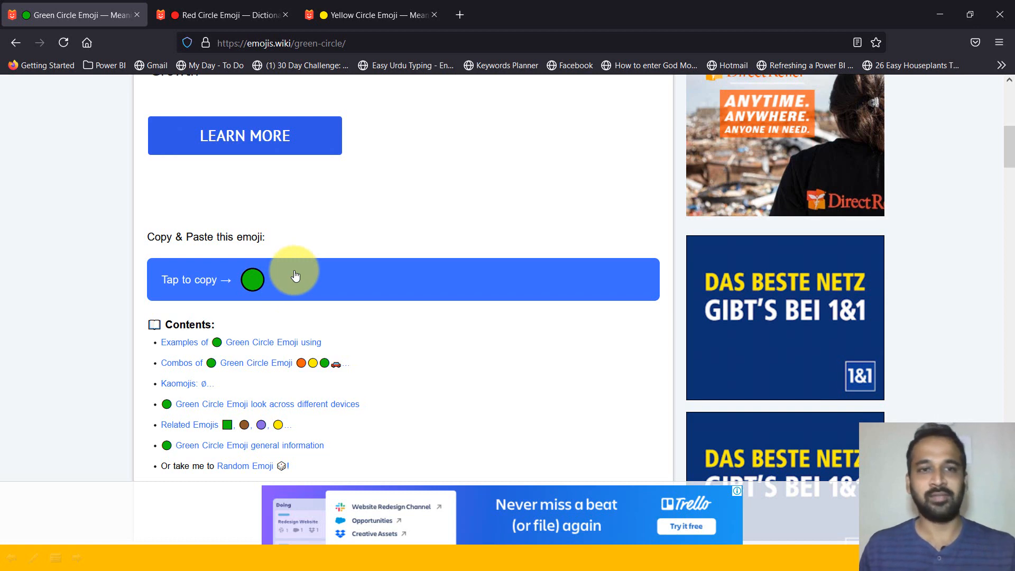
pyautogui.scroll(2, 351, 213)
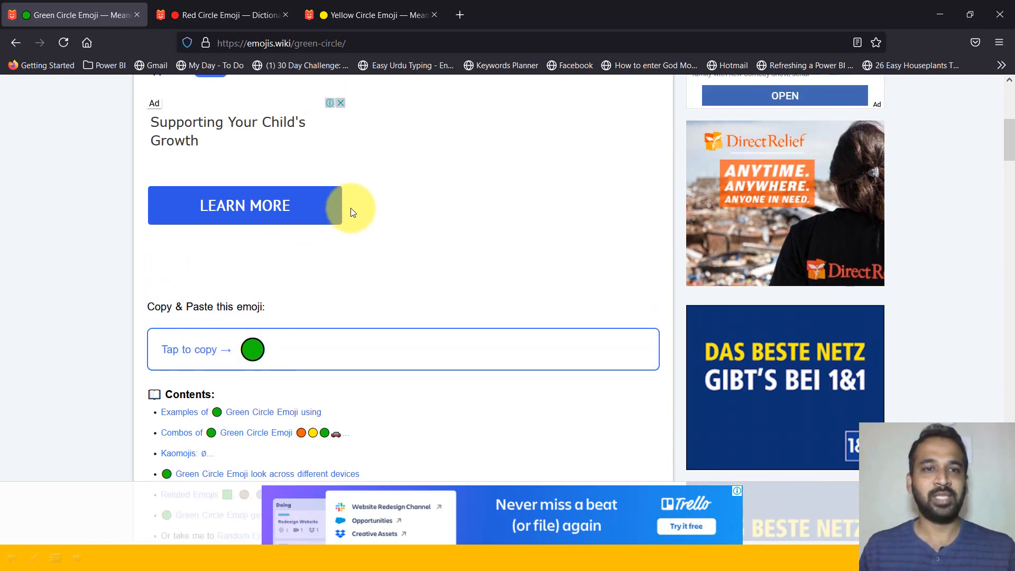
pyautogui.scroll(-4, 351, 214)
pyautogui.click(252, 211)
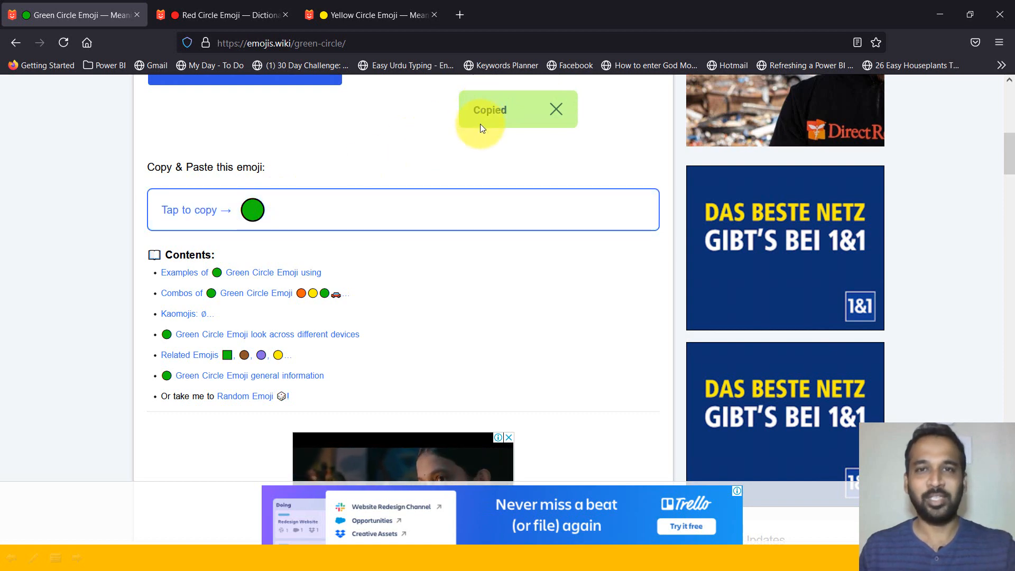
pyautogui.hotkey('alt', 'Tab')
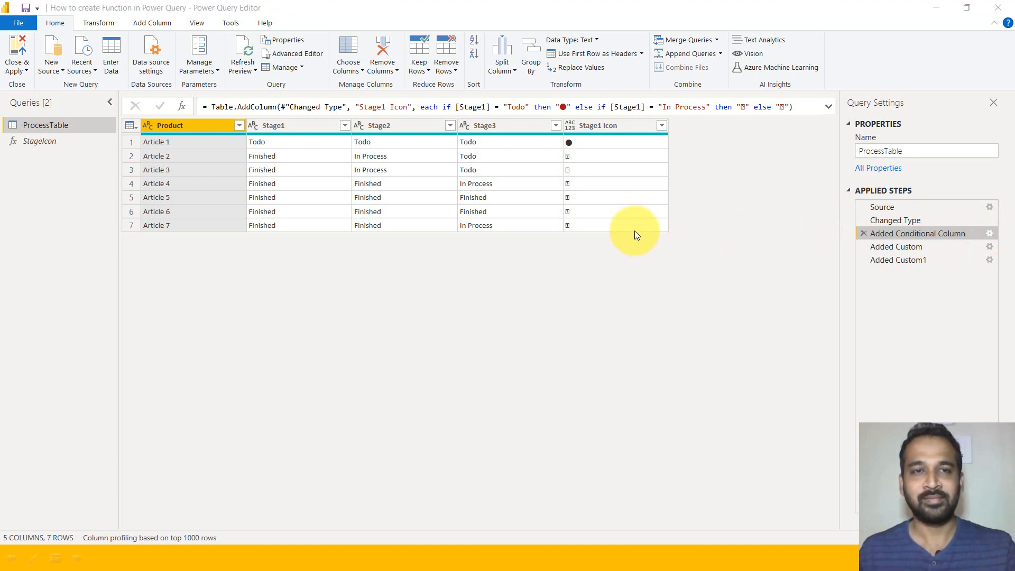
pyautogui.moveTo(321, 351); pyautogui.dragTo(256, 353)
pyautogui.write('▯')
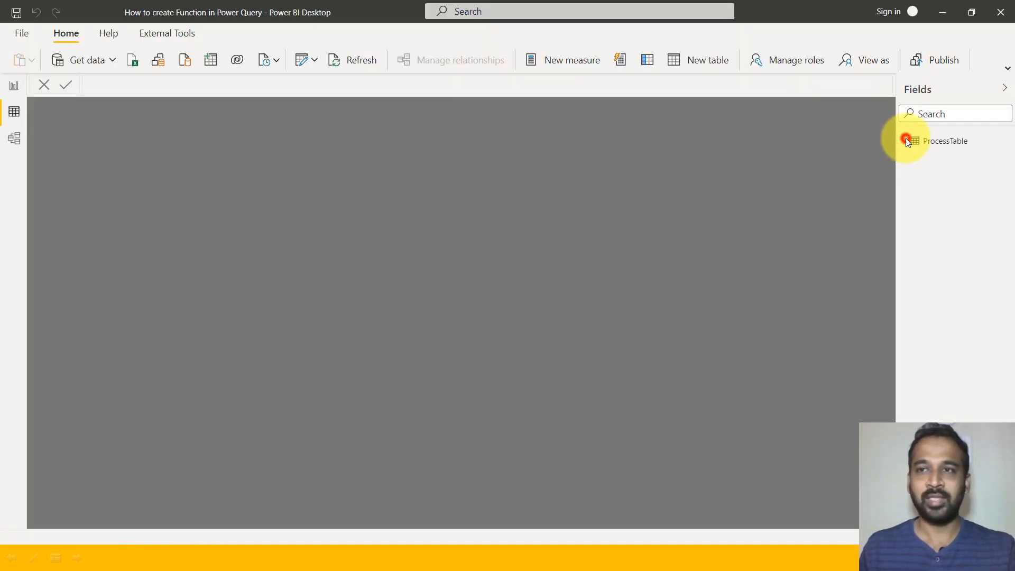
# - View the ProcessTable data with its stage icon columns in Power BI Desktop, and return to Power Query Editor
pyautogui.click(908, 141)
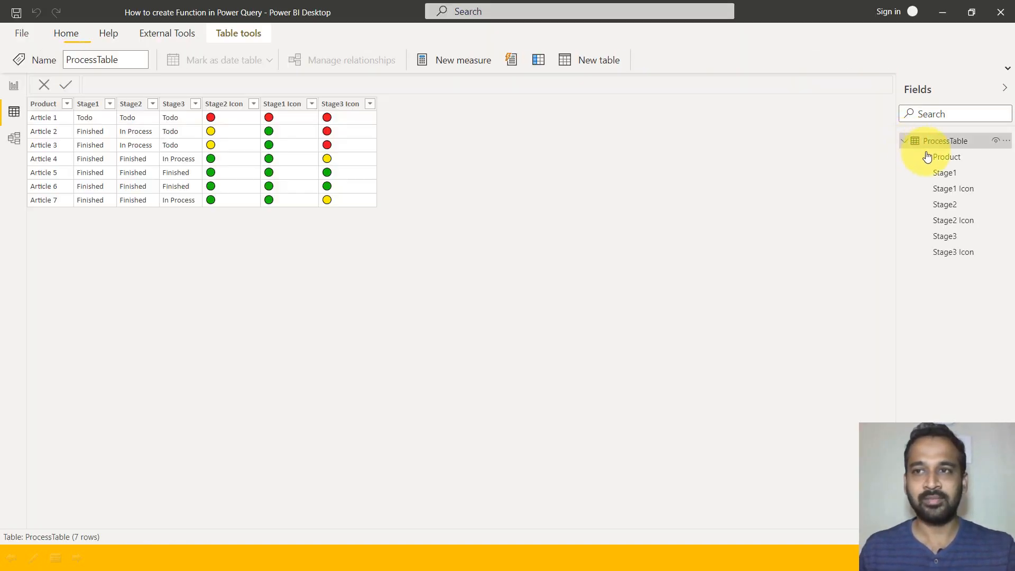
pyautogui.click(932, 157)
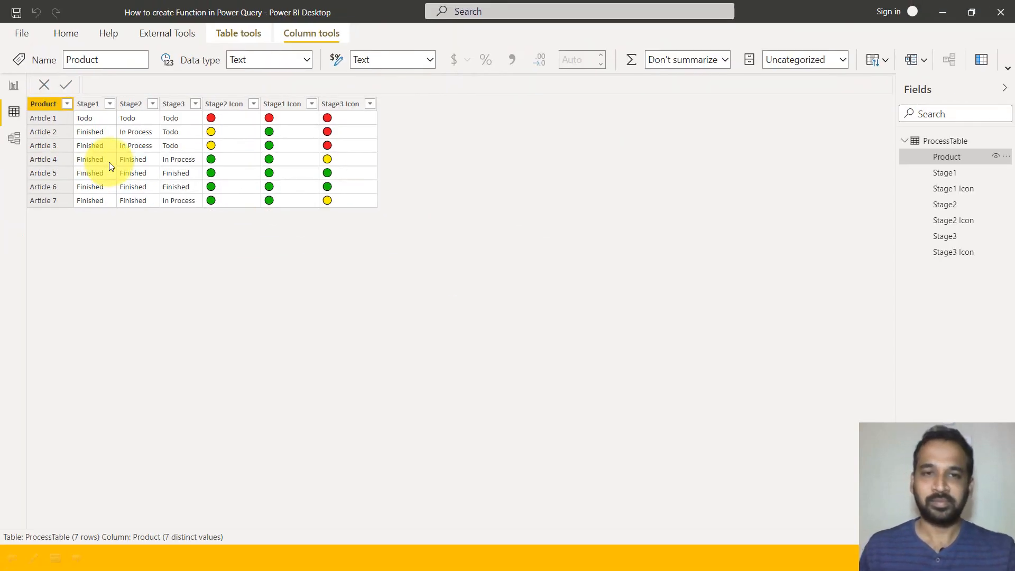
pyautogui.hotkey('alt', 'Tab')
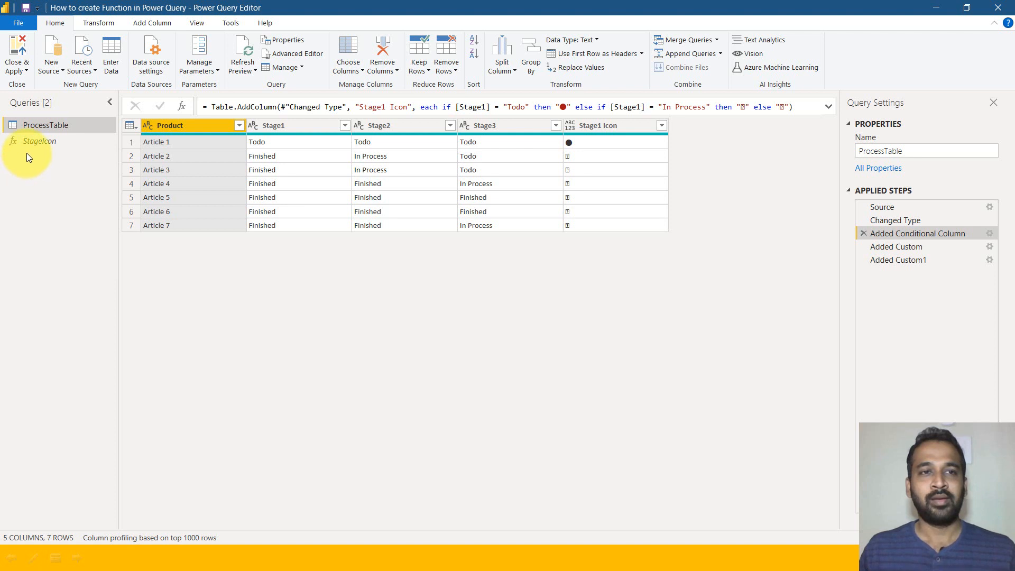
# - Create a new blank query and check its default code in the Advanced Editor without changing it
pyautogui.rightClick(30, 190)
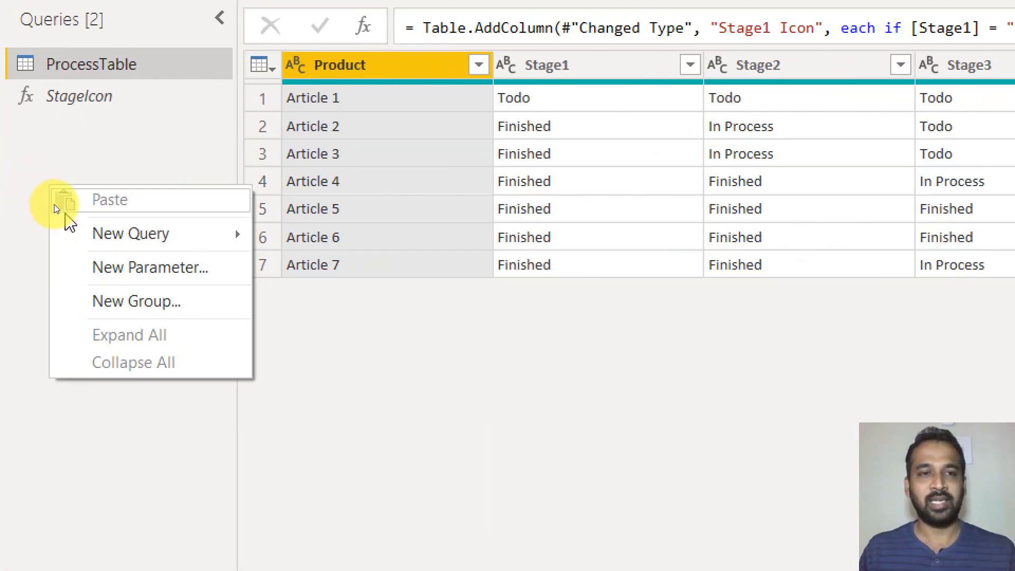
pyautogui.moveTo(177, 238)
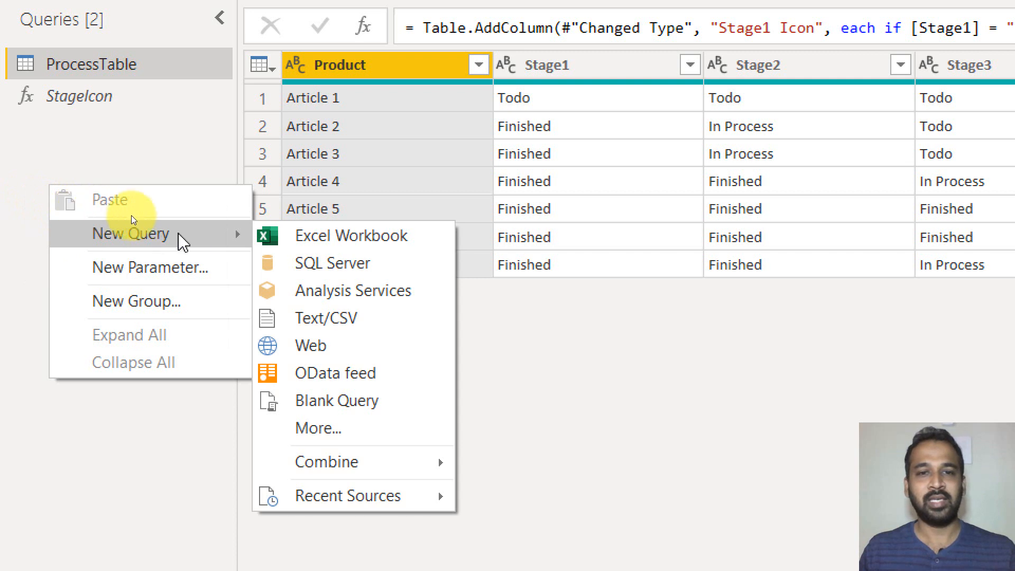
pyautogui.click(380, 406)
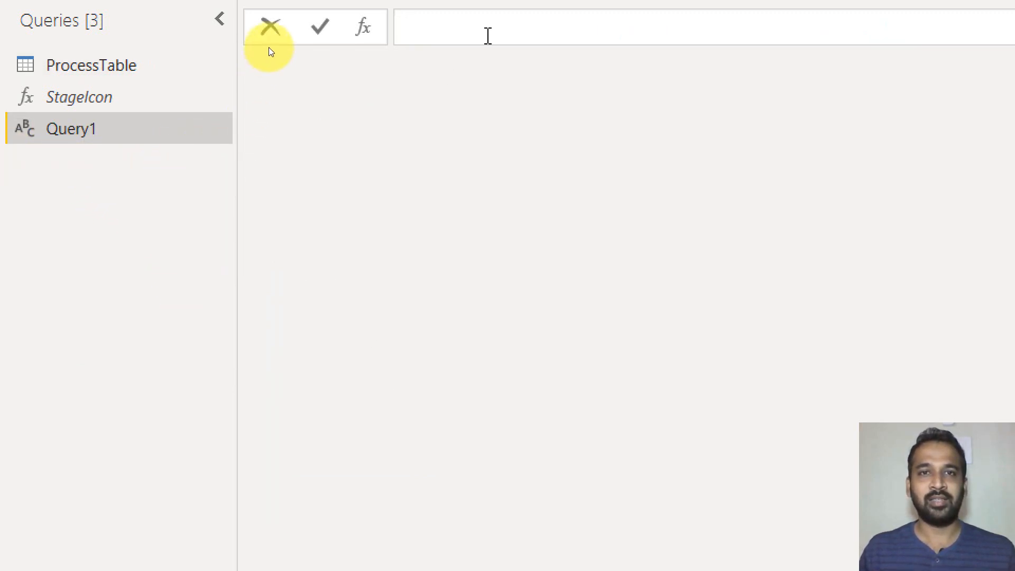
pyautogui.click(599, 117)
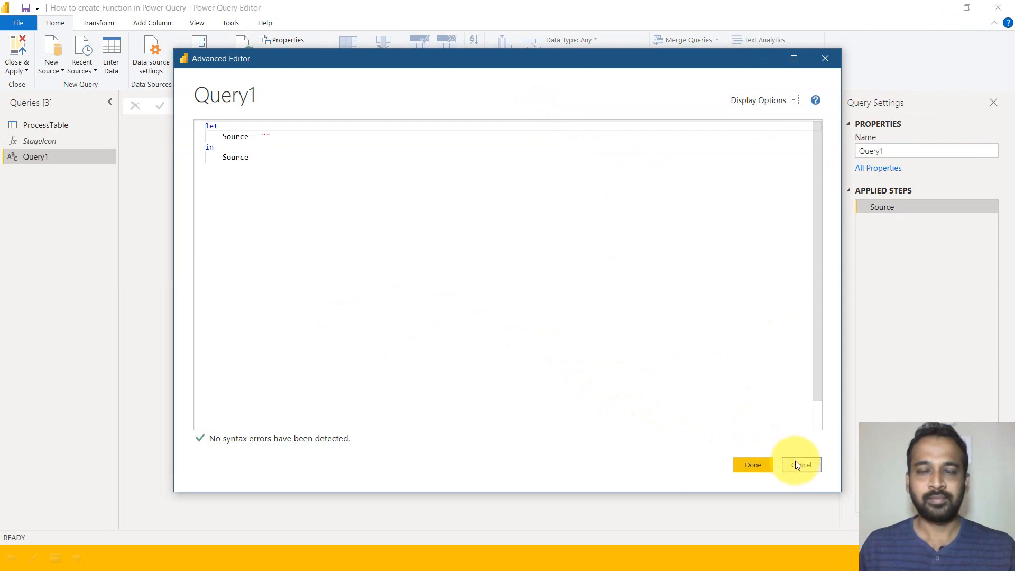
pyautogui.click(797, 464)
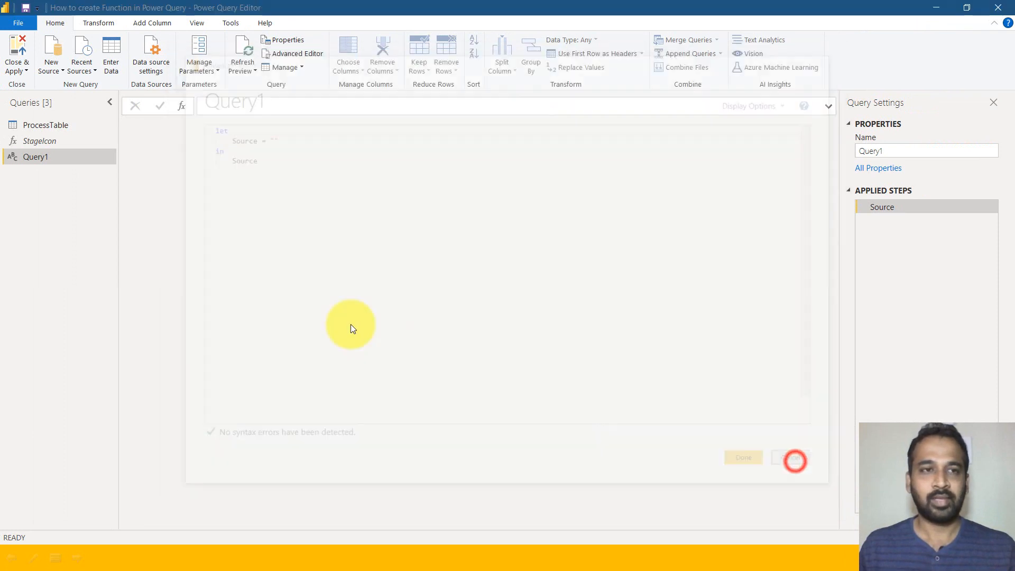
# - Open the StageIcon function's code in the Advanced Editor and examine the declaration of its Stage text parameter
pyautogui.click(41, 142)
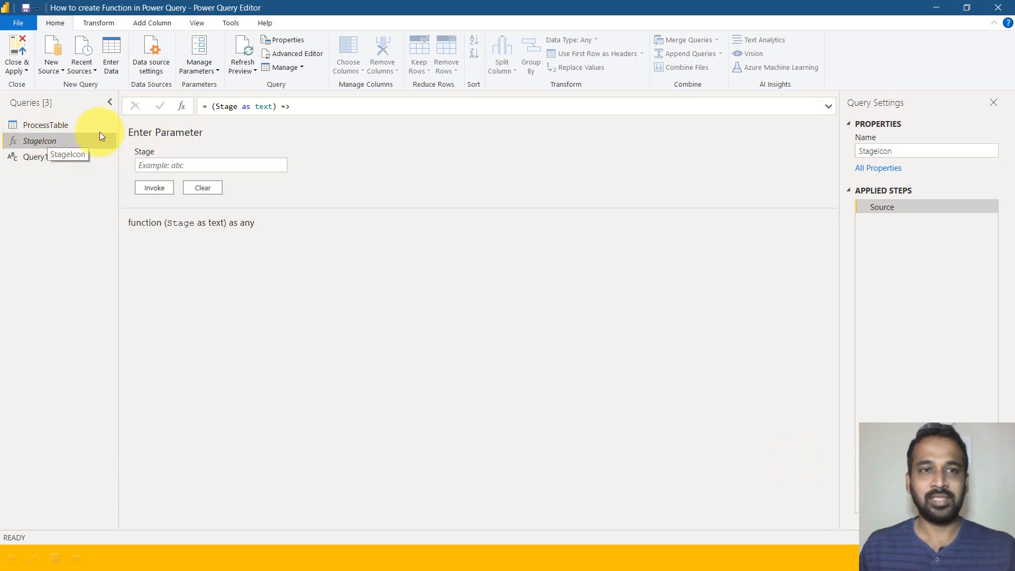
pyautogui.click(276, 53)
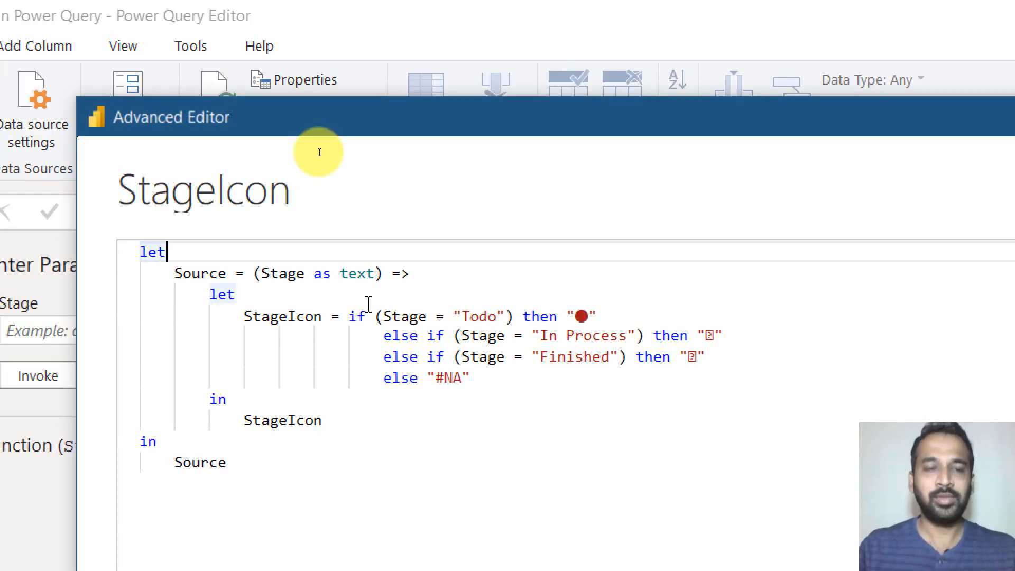
pyautogui.press('Home')
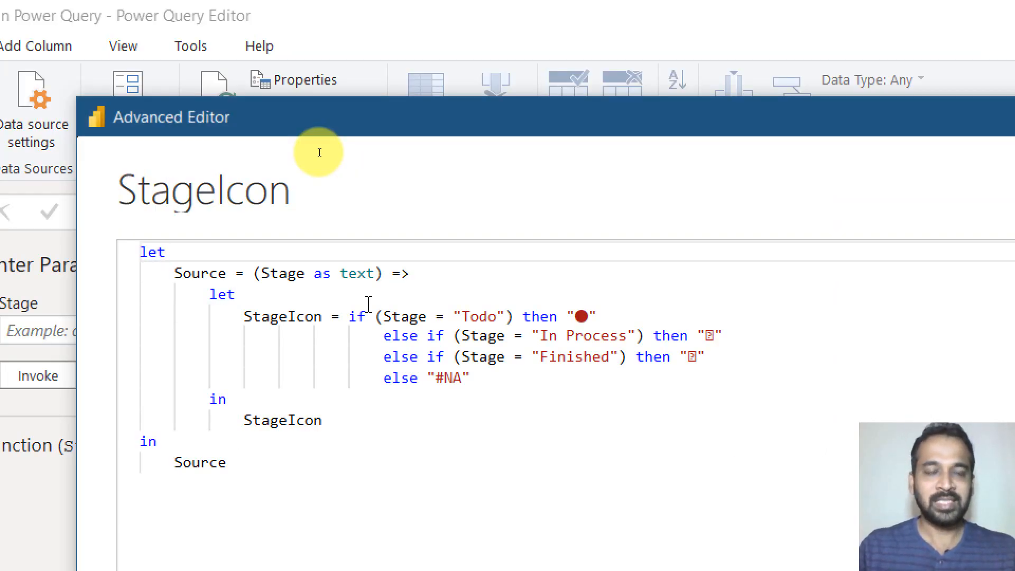
pyautogui.press('Down')
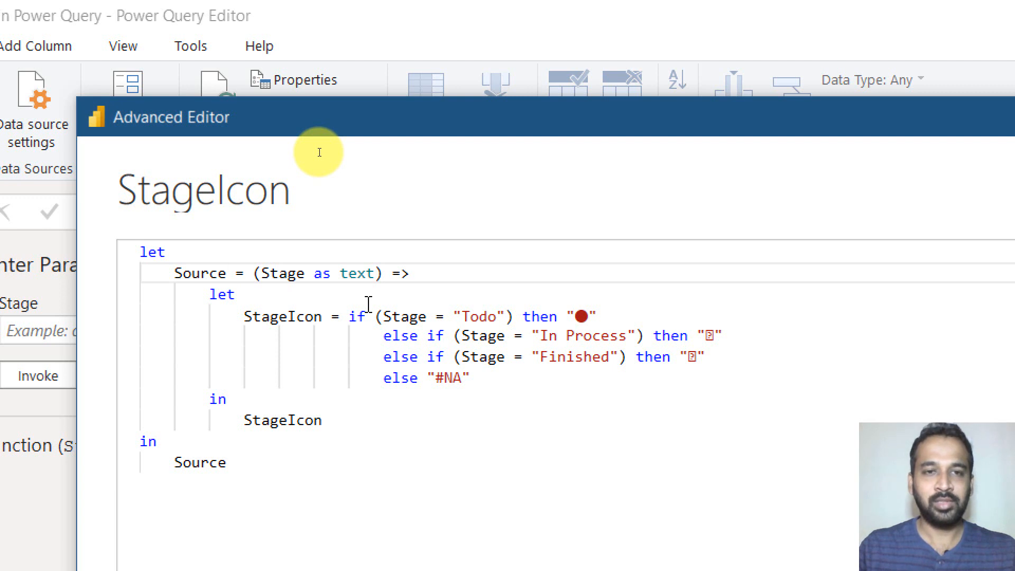
pyautogui.hotkey('ctrl', 'Right')
pyautogui.hotkey('ctrl', 'Right')
pyautogui.press('Right')
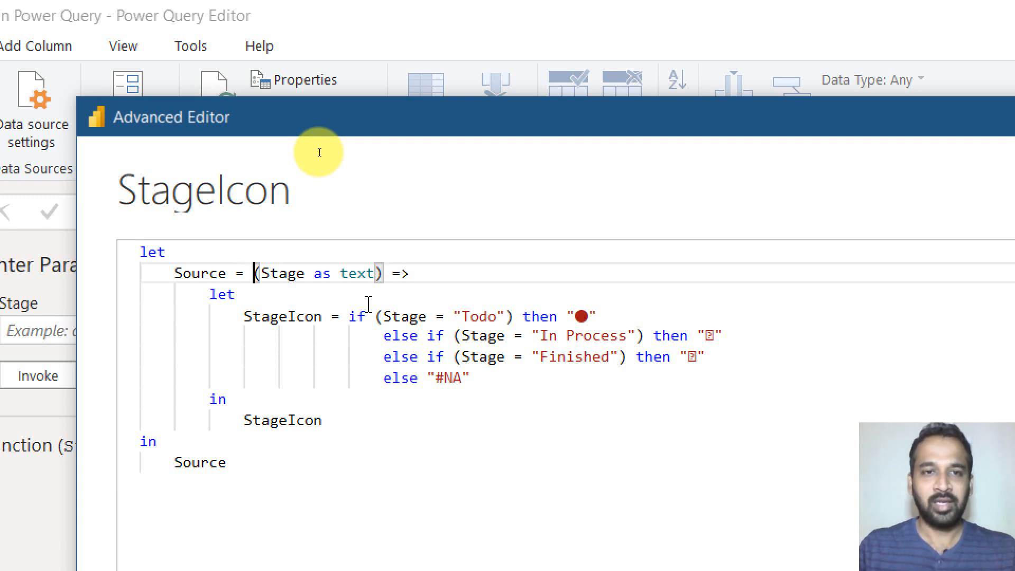
pyautogui.press('Right')
pyautogui.hotkey('shift', 'Right')
pyautogui.hotkey('shift', 'Right')
pyautogui.hotkey('shift', 'Right')
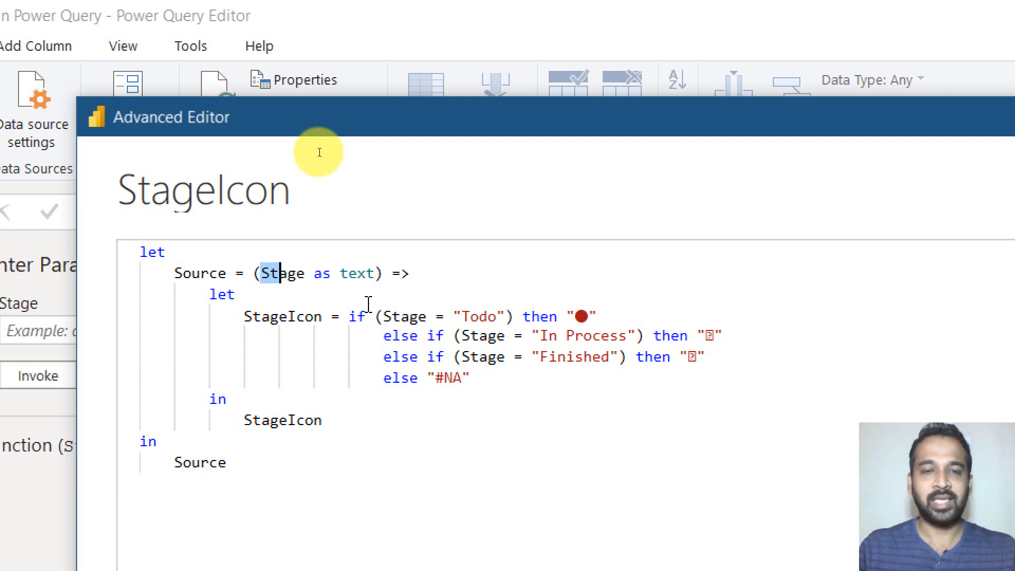
pyautogui.hotkey('ctrl', 'Right')
pyautogui.hotkey('ctrl', 'Right')
pyautogui.hotkey('ctrl', 'Right')
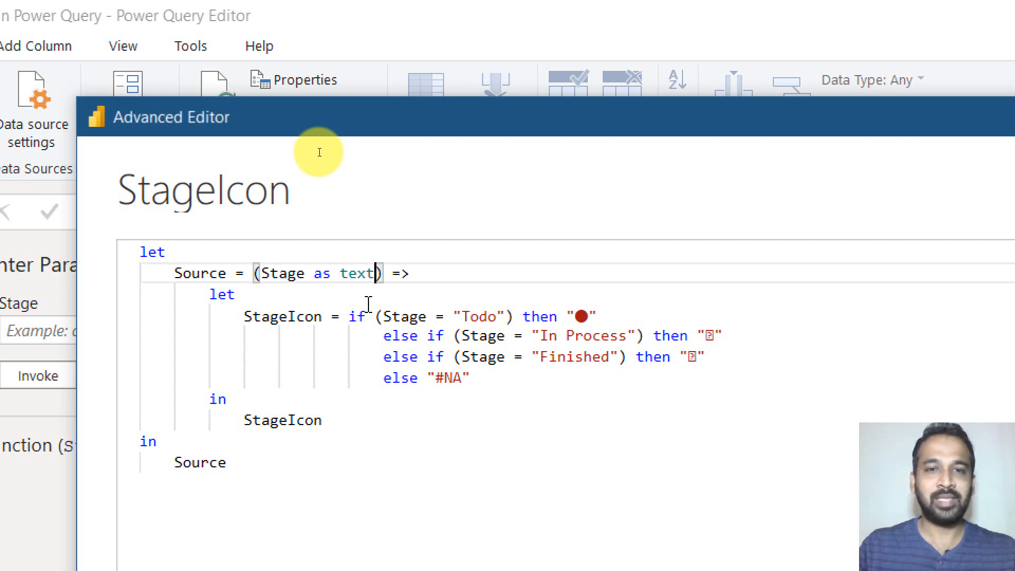
# - Examine the function arrow after the Stage parameter and the nested let block in the StageIcon code
pyautogui.hotkey('ctrl', 'Right')
pyautogui.hotkey('ctrl', 'Right')
pyautogui.hotkey('shift', 'Down')
pyautogui.hotkey('shift', 'Down')
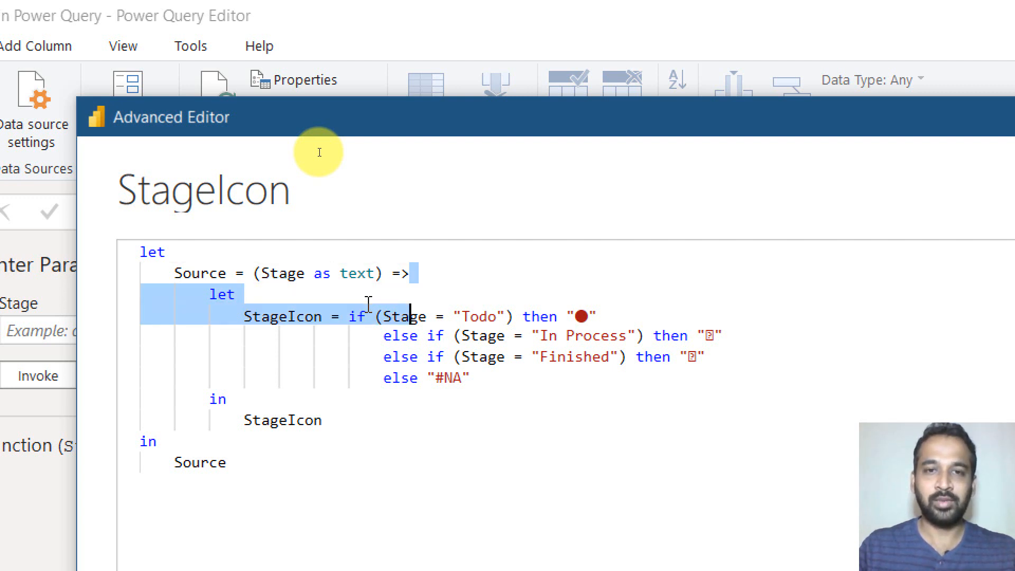
pyautogui.hotkey('ctrl', 'Home')
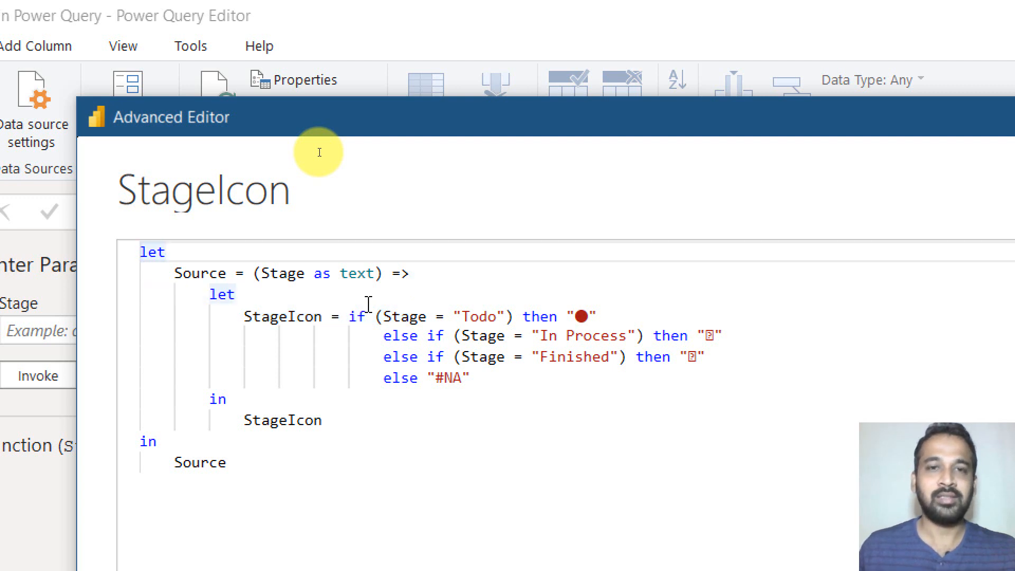
pyautogui.doubleClick(396, 274)
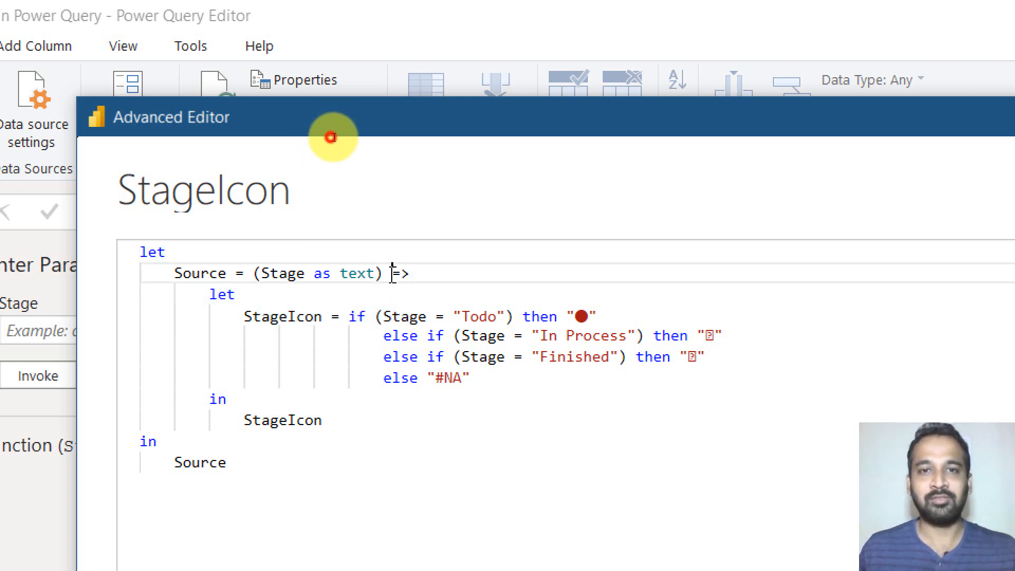
pyautogui.click(421, 274)
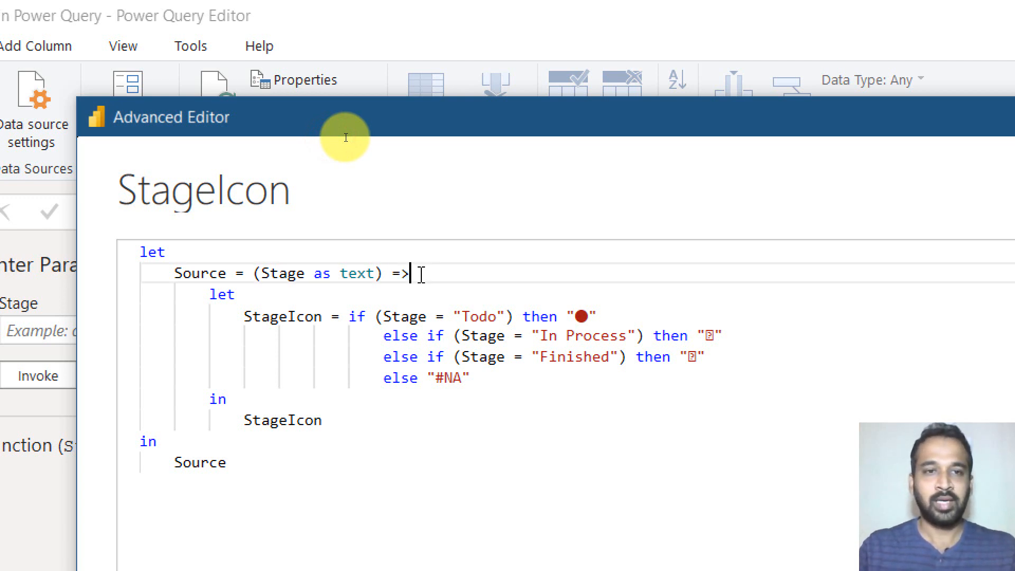
pyautogui.press('Down')
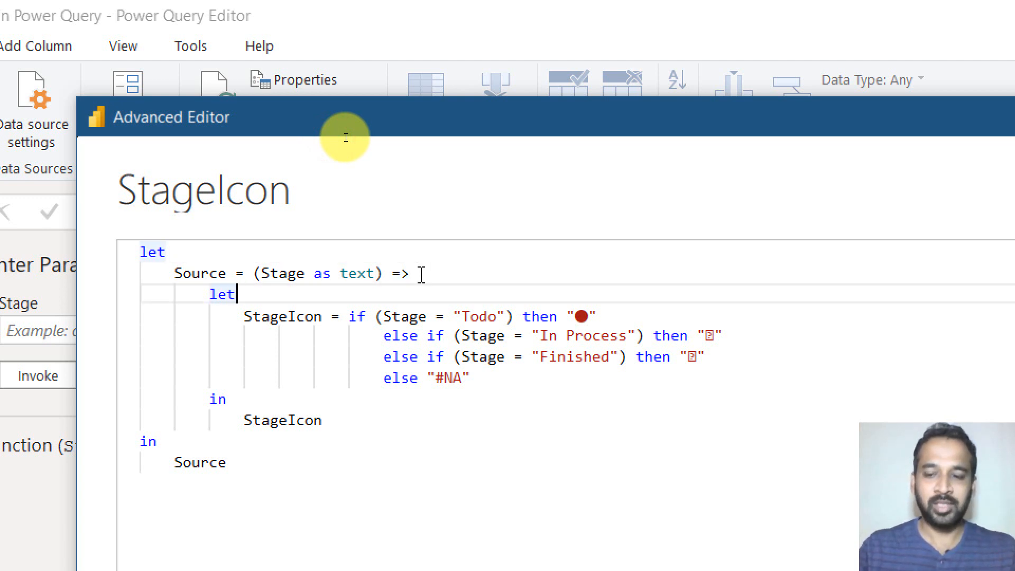
pyautogui.press('Home')
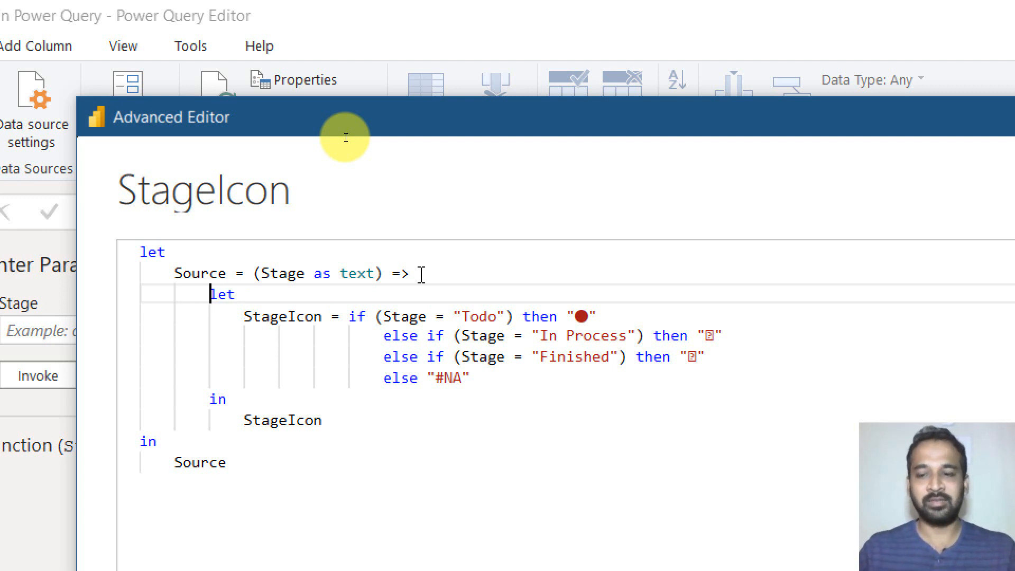
pyautogui.press('Down')
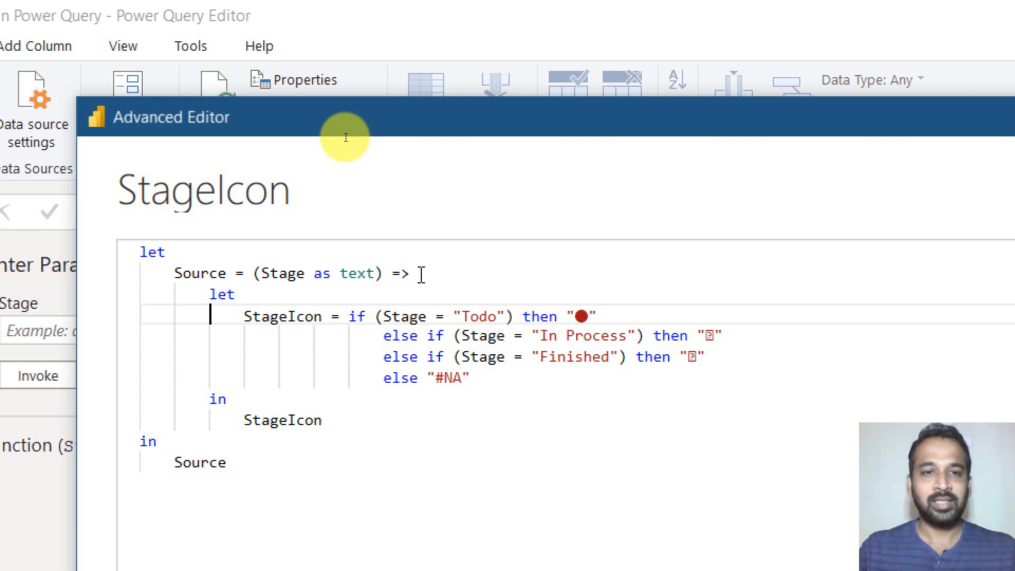
# - Examine the first condition of the StageIcon expression, which handles the "Todo" stage
pyautogui.hotkey('ctrl', 'Right')
pyautogui.hotkey('ctrl', 'Right')
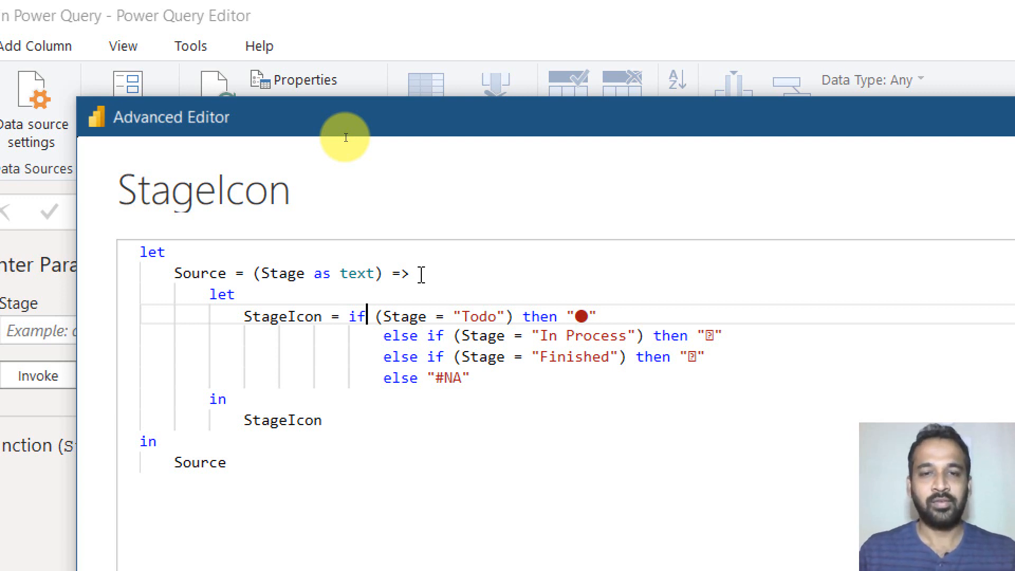
pyautogui.hotkey('ctrl', 'Right')
pyautogui.hotkey('ctrl', 'Right')
pyautogui.hotkey('ctrl', 'Right')
pyautogui.hotkey('ctrl', 'Right')
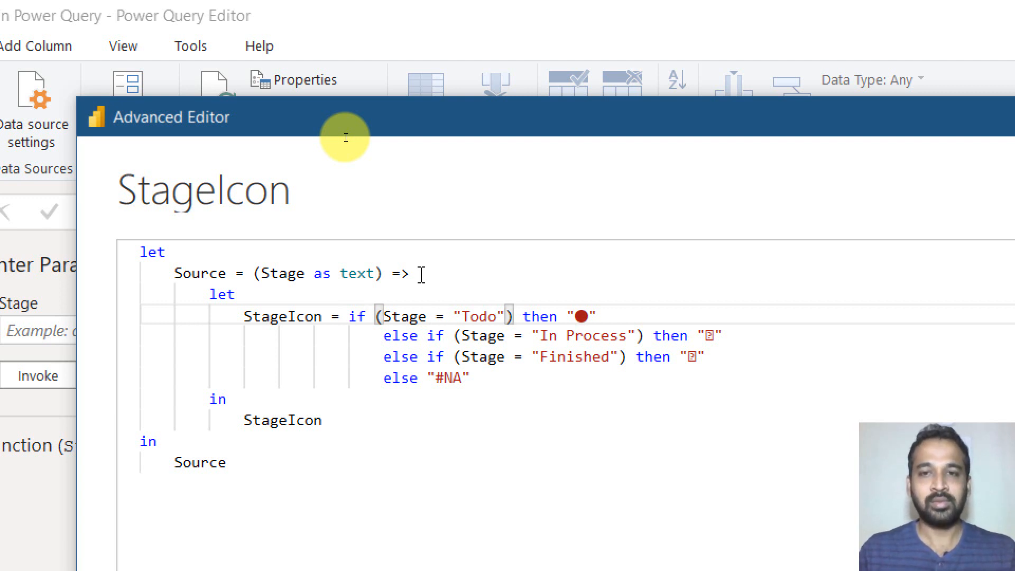
pyautogui.hotkey('ctrl', 'Right')
pyautogui.hotkey('ctrl', 'Right')
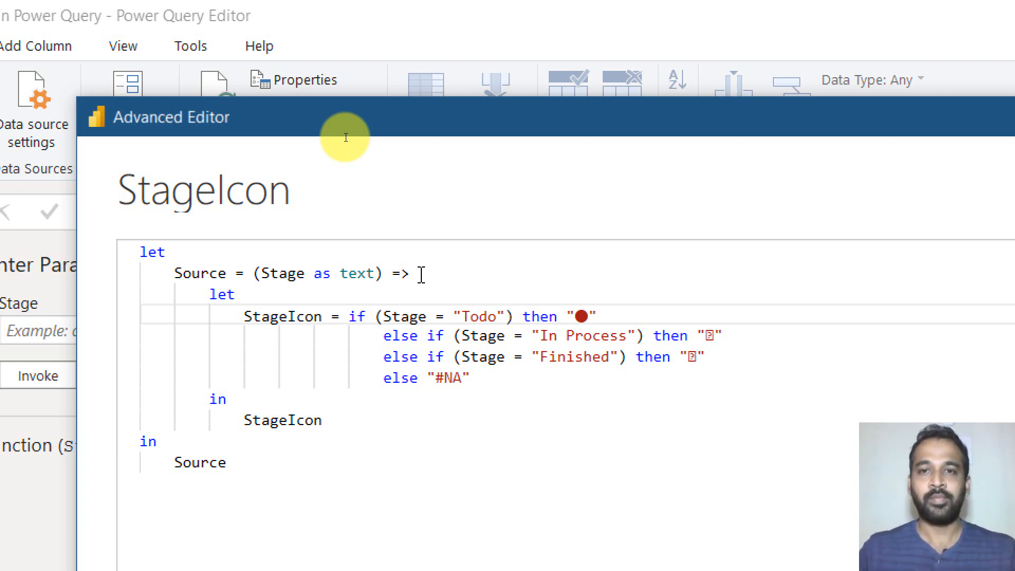
# - Examine the else-if condition for the "In Process" stage and its icon output
pyautogui.press('Down')
pyautogui.hotkey('ctrl', 'Left')
pyautogui.hotkey('ctrl', 'Left')
pyautogui.hotkey('ctrl', 'Left')
pyautogui.hotkey('ctrl', 'Left')
pyautogui.hotkey('ctrl', 'Left')
pyautogui.hotkey('ctrl', 'Left')
pyautogui.hotkey('ctrl', 'Left')
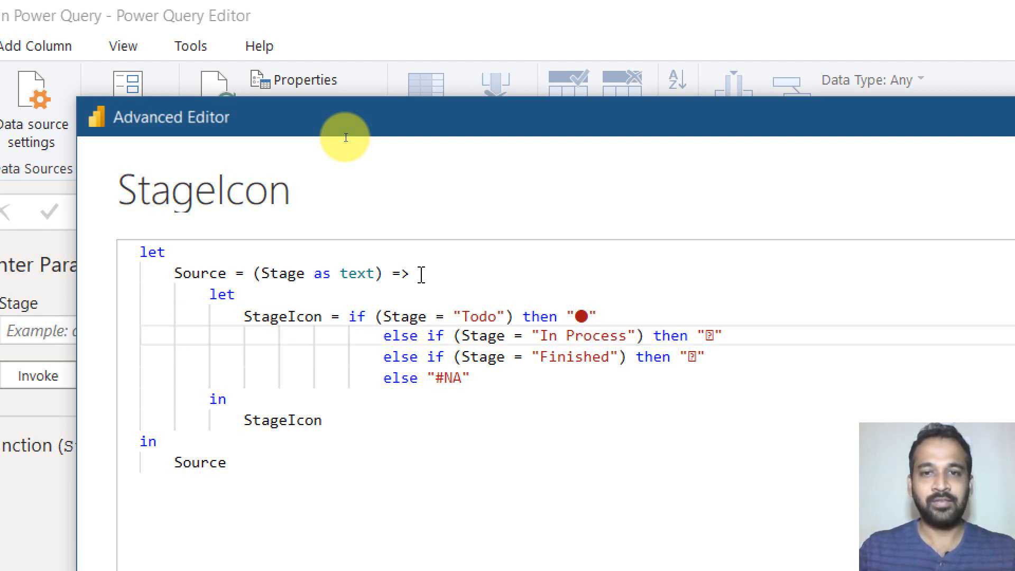
pyautogui.hotkey('ctrl', 'Right')
pyautogui.hotkey('ctrl', 'Right')
pyautogui.hotkey('ctrl', 'Right')
pyautogui.hotkey('ctrl', 'Right')
pyautogui.hotkey('ctrl', 'Right')
pyautogui.hotkey('ctrl', 'Right')
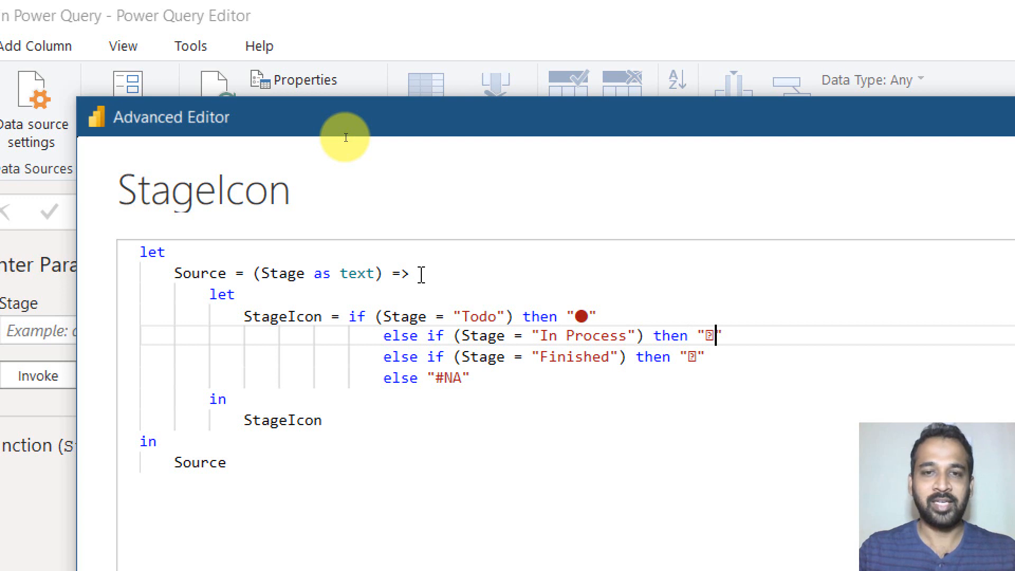
# - Examine the else-if condition for the "Finished" stage and the final else output "#NA"
pyautogui.hotkey('ctrl', 'Right')
pyautogui.hotkey('ctrl', 'Right')
pyautogui.hotkey('ctrl', 'Right')
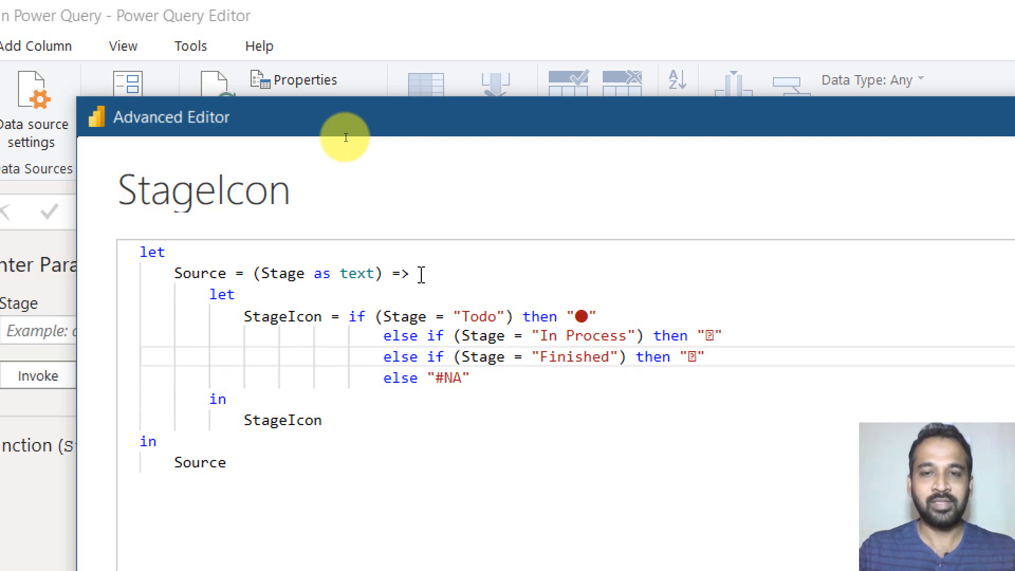
pyautogui.hotkey('ctrl', 'Right')
pyautogui.hotkey('ctrl', 'Right')
pyautogui.hotkey('ctrl', 'Right')
pyautogui.hotkey('ctrl', 'Right')
pyautogui.hotkey('ctrl', 'Right')
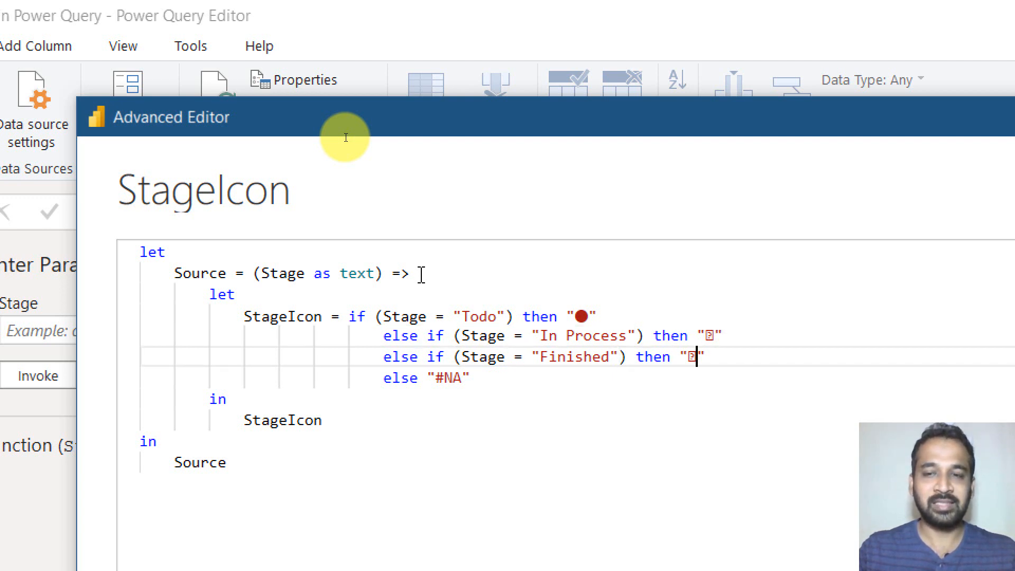
pyautogui.hotkey('ctrl', 'Right')
pyautogui.hotkey('ctrl', 'Right')
pyautogui.hotkey('ctrl', 'Right')
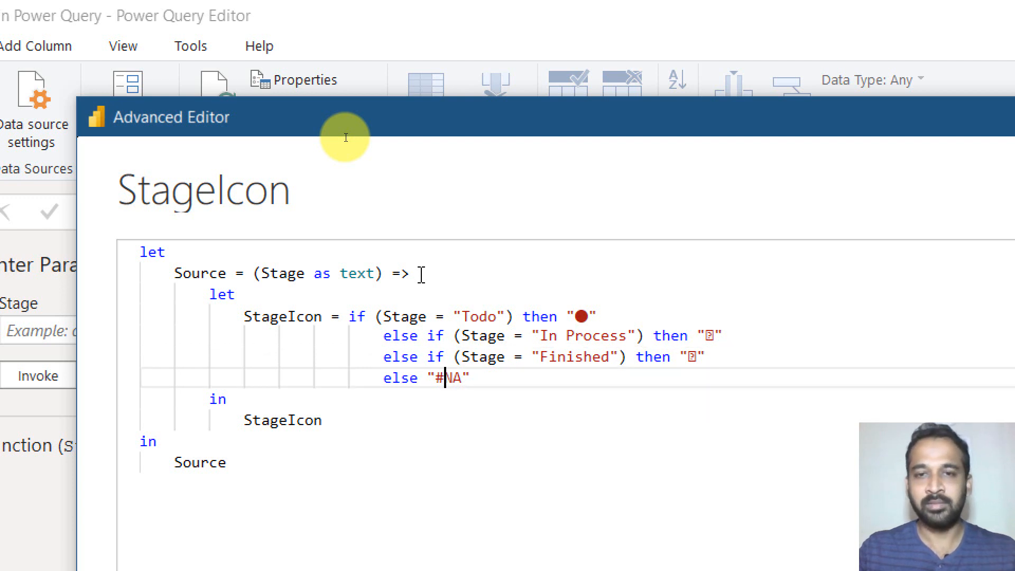
pyautogui.press('Up')
pyautogui.press('Up')
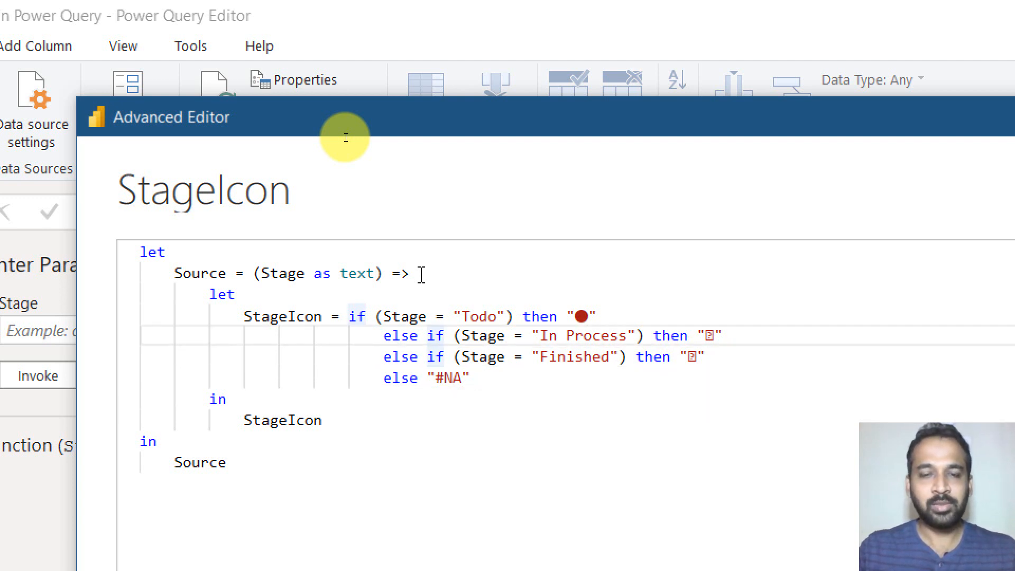
pyautogui.hotkey('ctrl', 'Right')
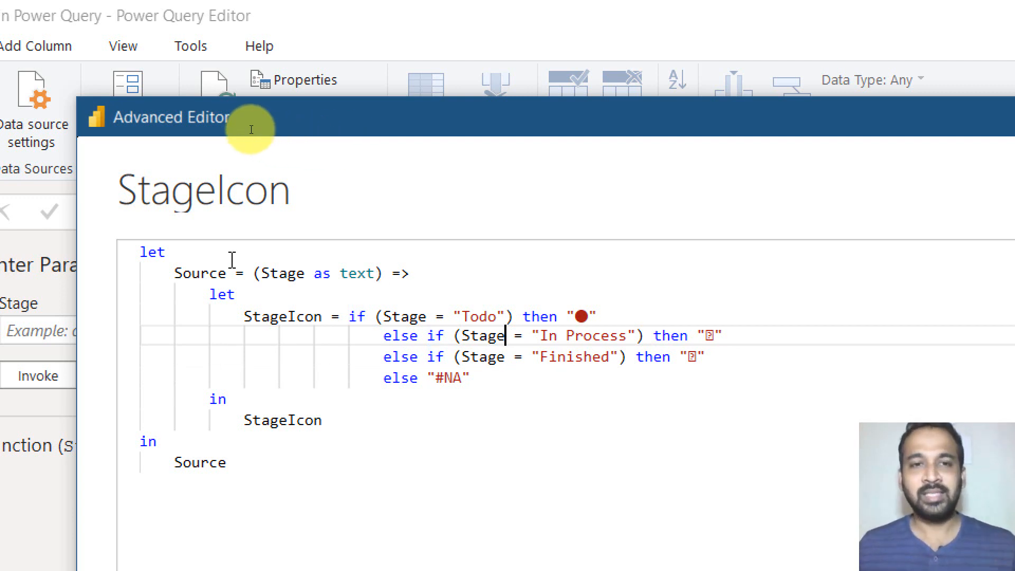
# - Trace the Stage parameter into the "Todo" condition, and match the StageIcon and Source definitions with the names returned after each in
pyautogui.moveTo(254, 274); pyautogui.dragTo(376, 283)
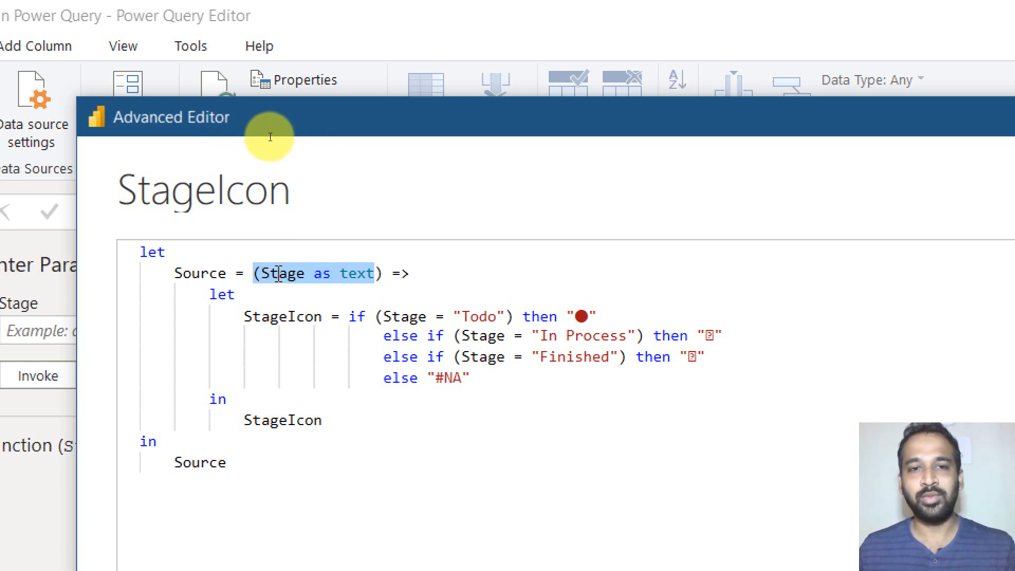
pyautogui.moveTo(270, 274); pyautogui.dragTo(377, 275)
pyautogui.click(237, 273)
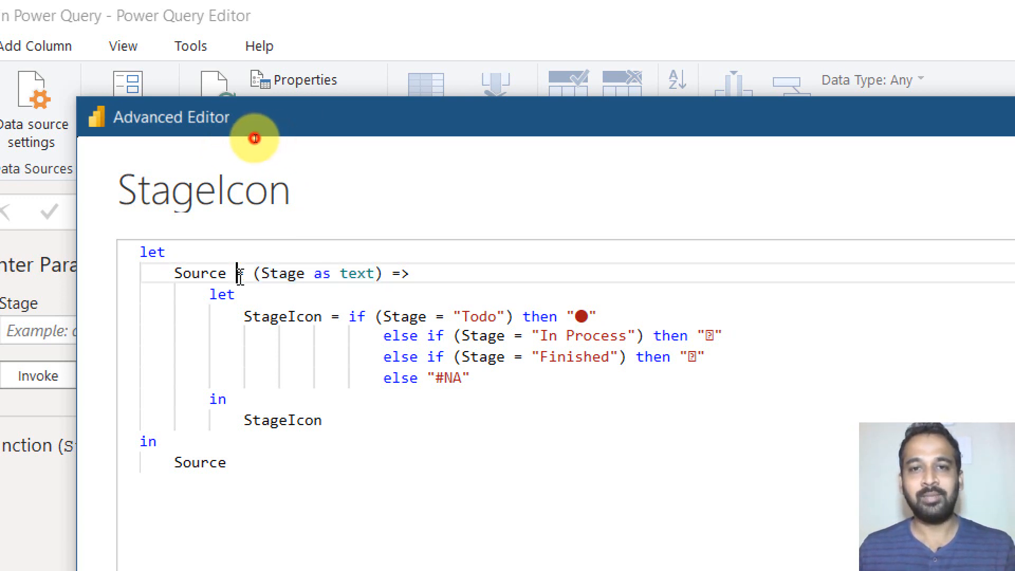
pyautogui.click(410, 316)
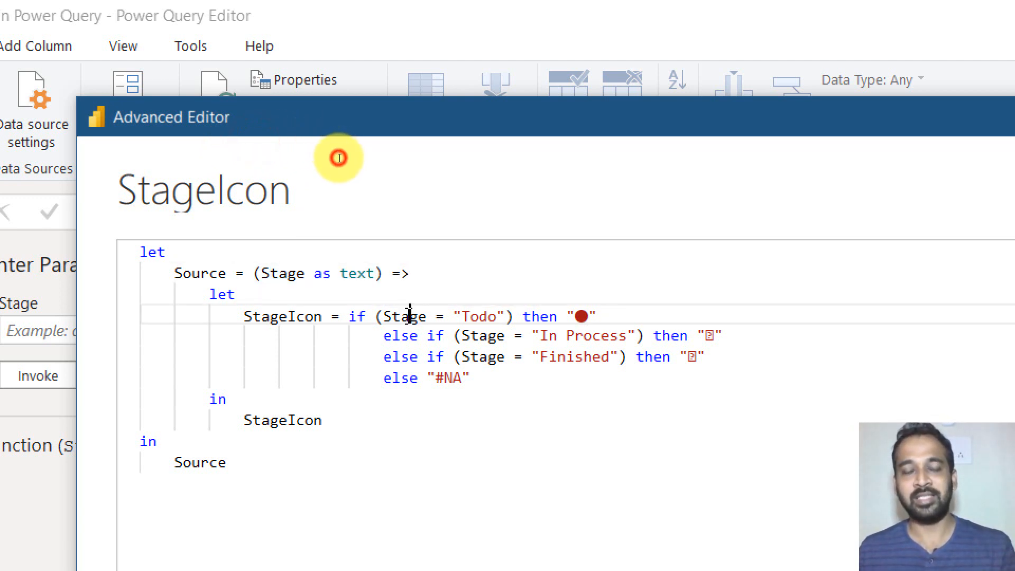
pyautogui.moveTo(461, 316); pyautogui.dragTo(506, 323)
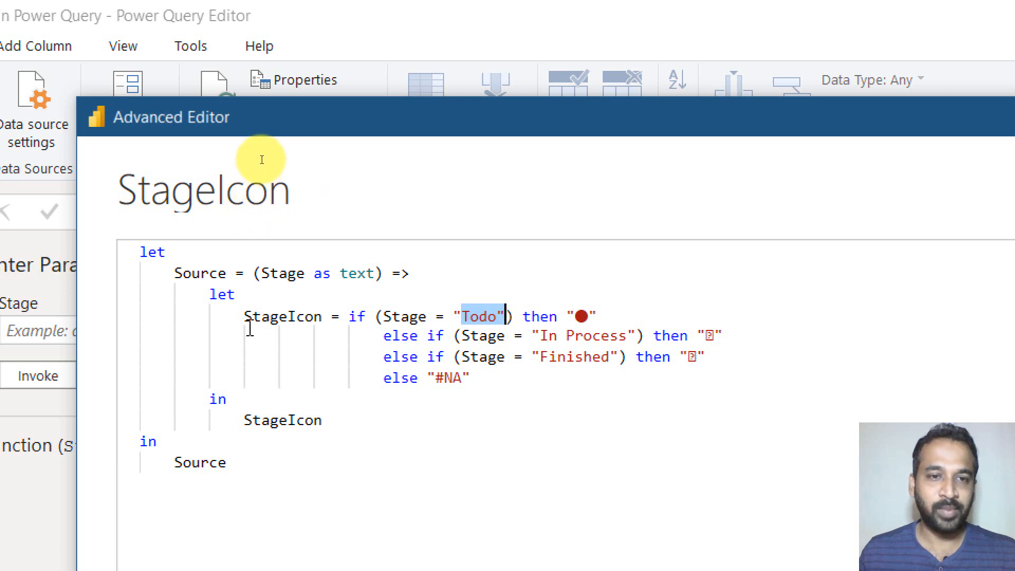
pyautogui.moveTo(253, 316); pyautogui.dragTo(324, 316)
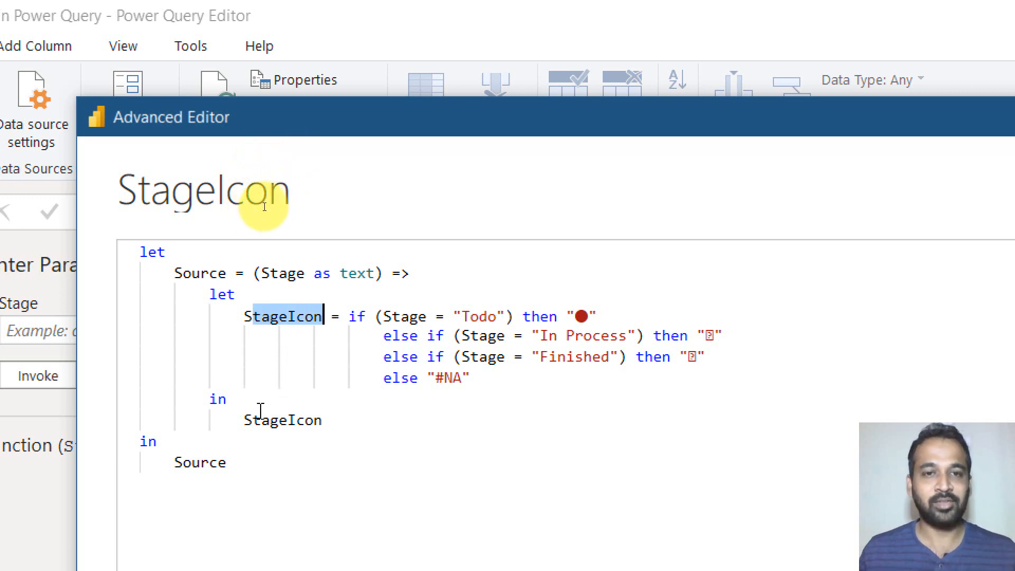
pyautogui.moveTo(256, 431)
pyautogui.moveTo(254, 421); pyautogui.dragTo(324, 421)
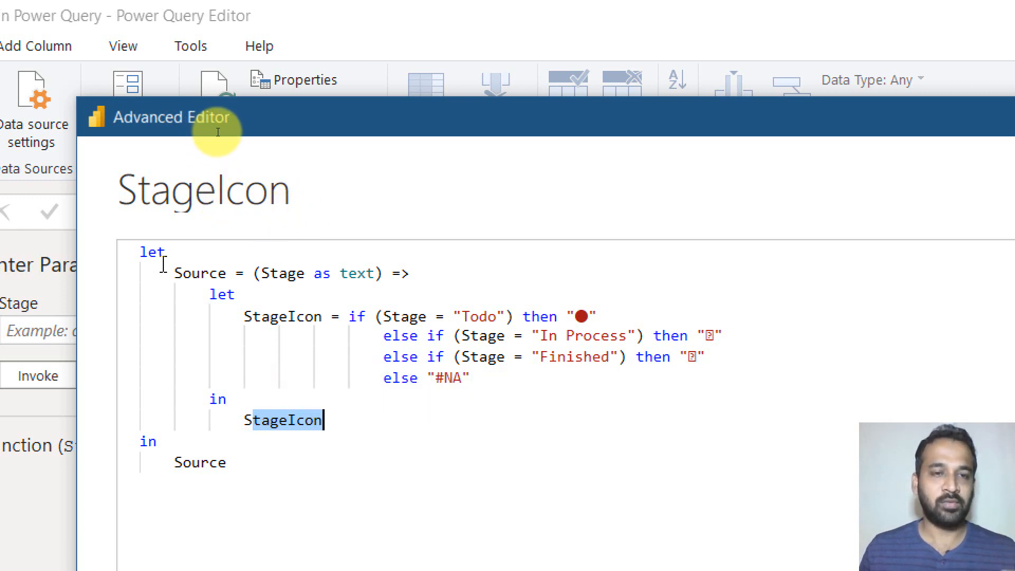
pyautogui.moveTo(176, 273); pyautogui.dragTo(227, 273)
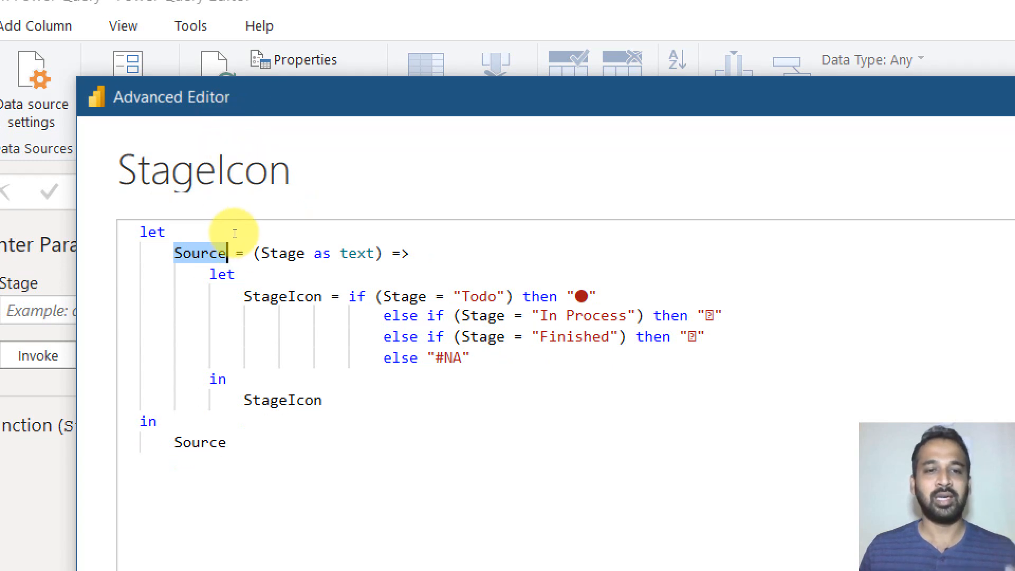
pyautogui.click(198, 442)
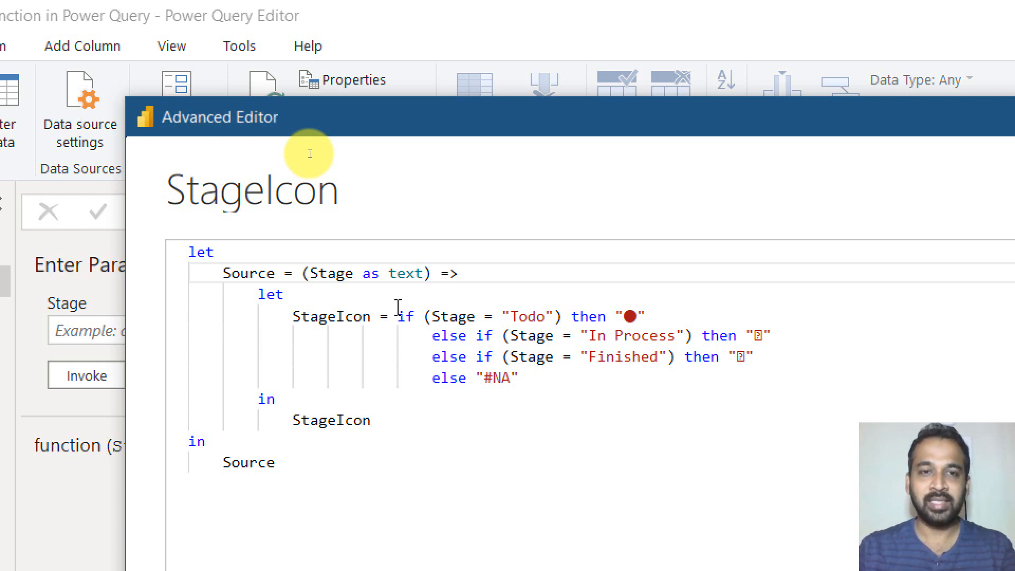
# - Review the StageIcon code from the Source declaration down to its final output, and close the Advanced Editor without changes
pyautogui.hotkey('shift', 'End')
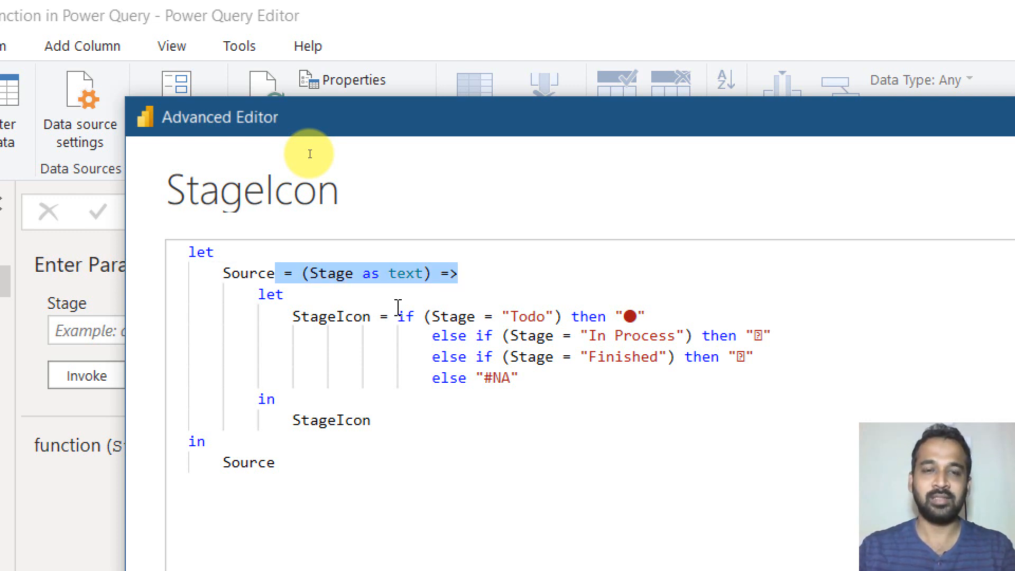
pyautogui.press('Down')
pyautogui.press('Down')
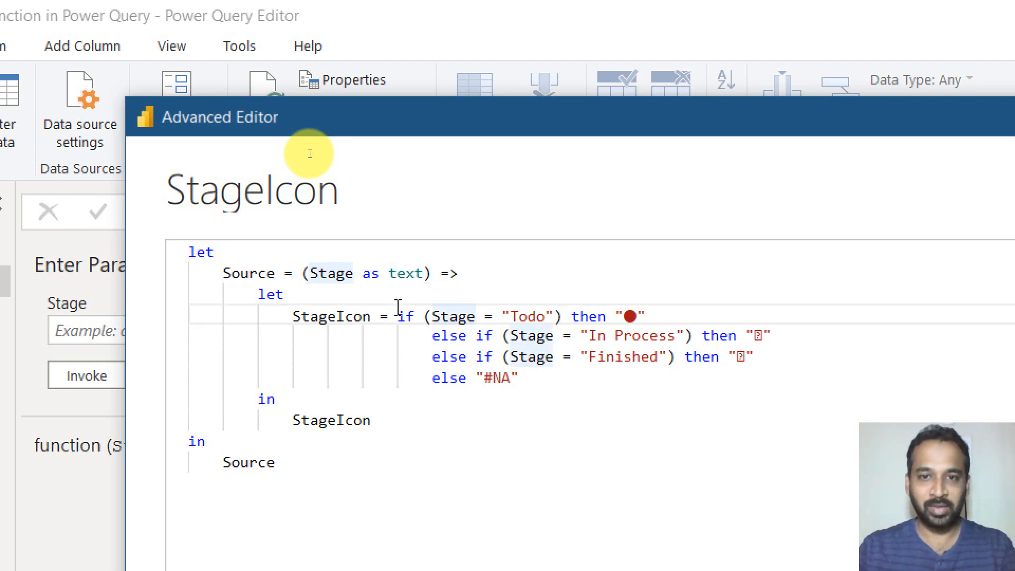
pyautogui.press('Down')
pyautogui.press('Down')
pyautogui.press('Down')
pyautogui.press('Down')
pyautogui.press('Down')
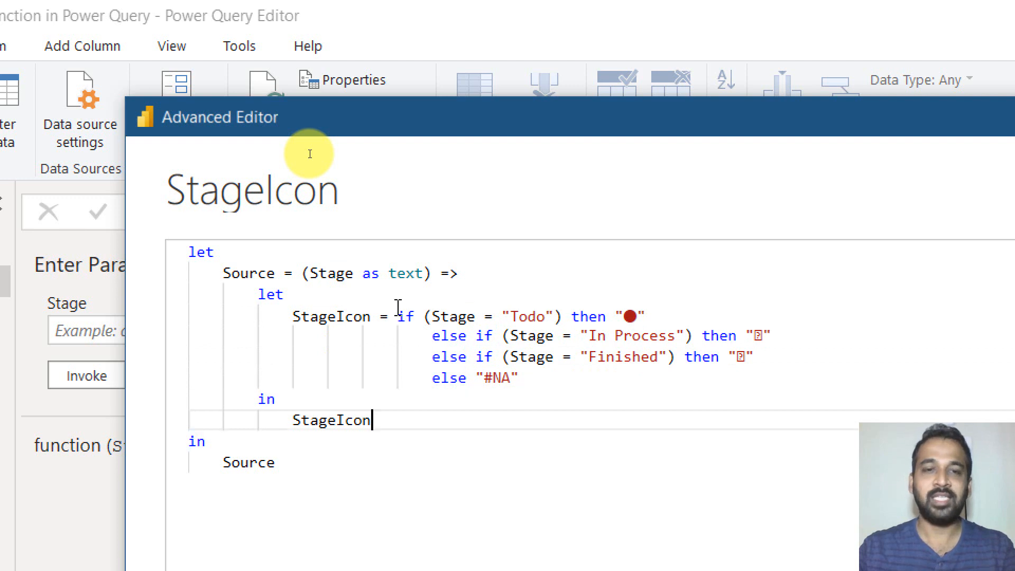
pyautogui.press('Down')
pyautogui.press('Down')
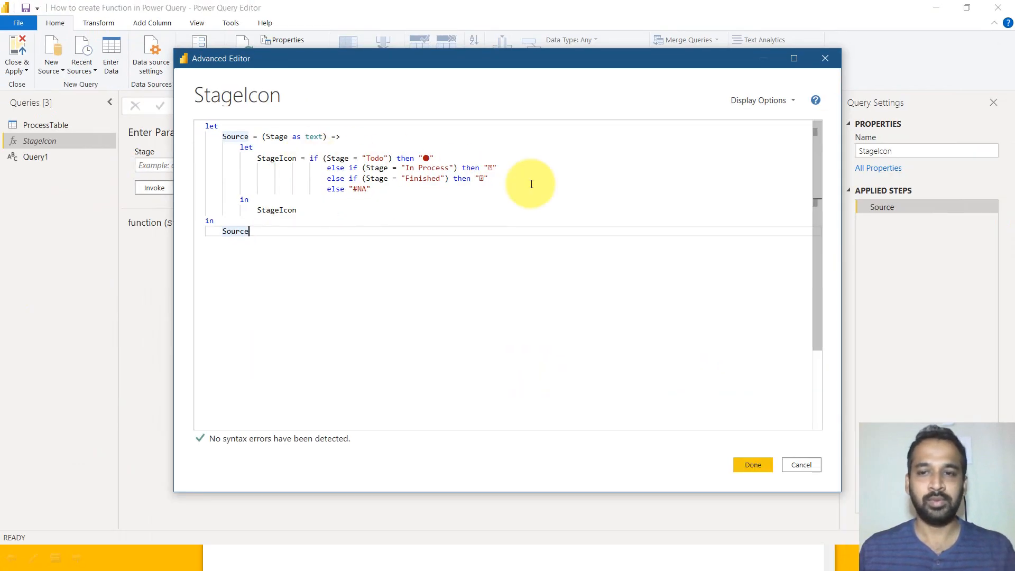
pyautogui.click(798, 460)
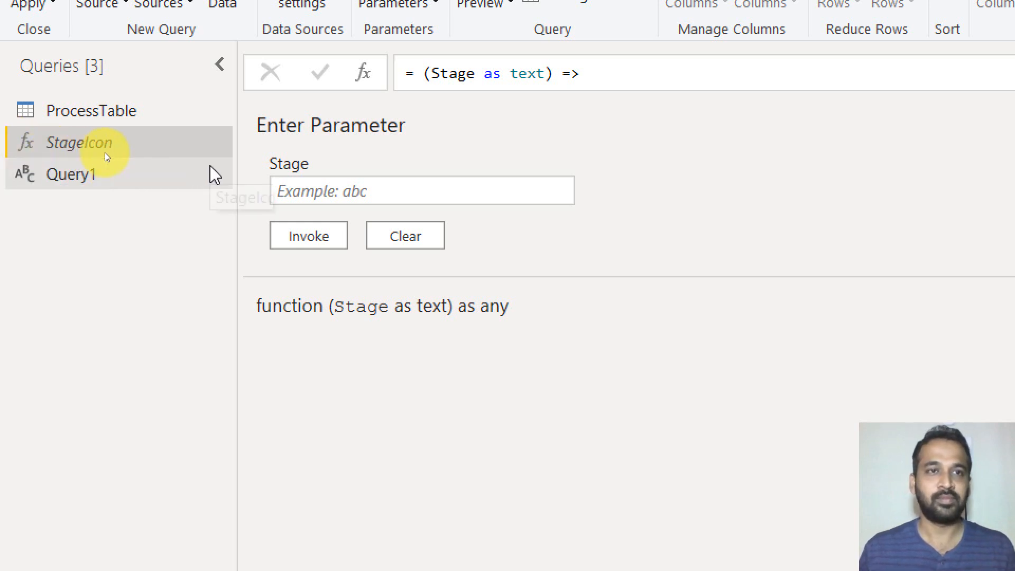
# - Start a new custom column in the ProcessTable query and name it "Stage 2 column demo"
pyautogui.click(49, 123)
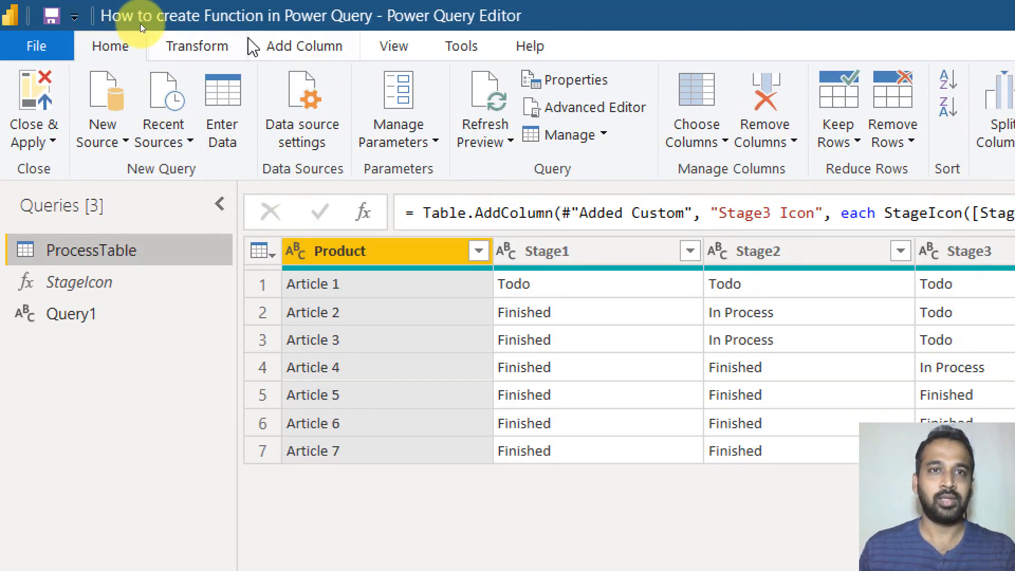
pyautogui.click(296, 48)
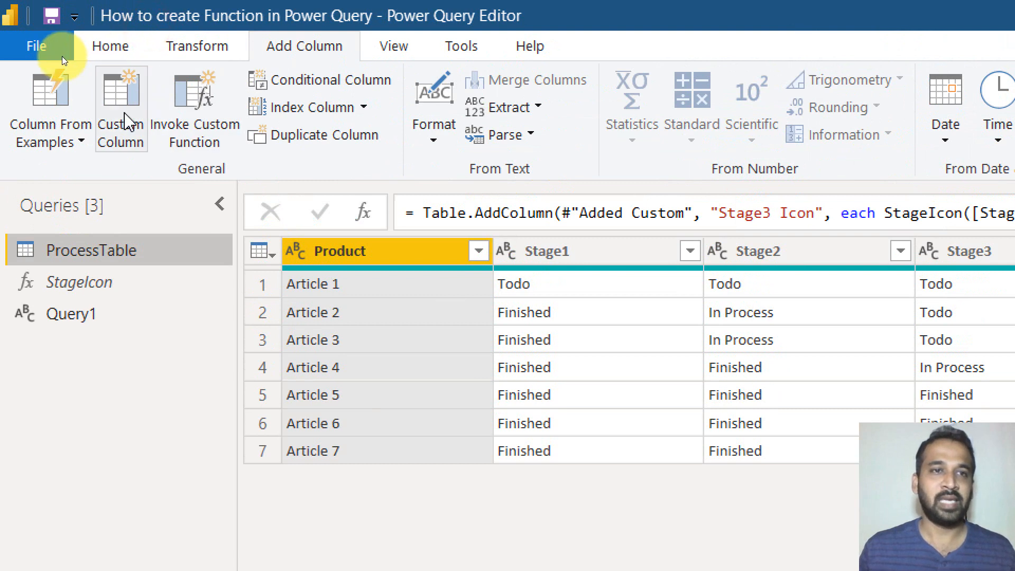
pyautogui.click(132, 129)
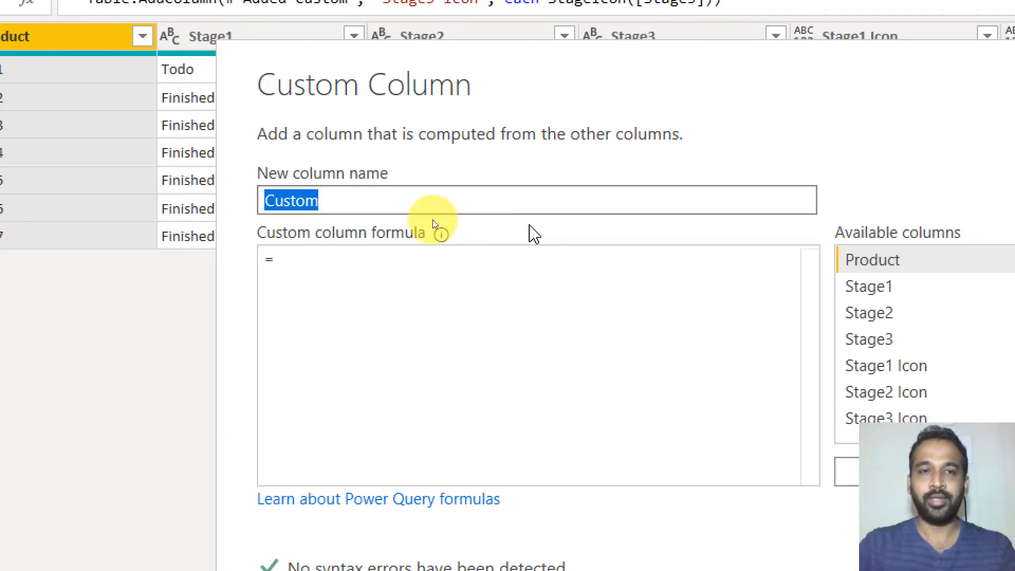
pyautogui.write('Stage 2')
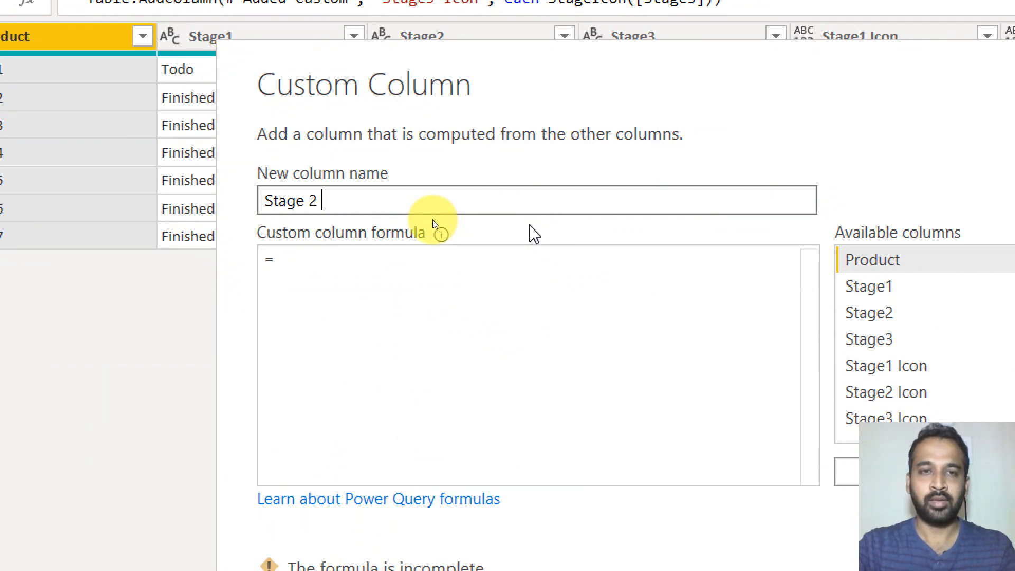
pyautogui.write(' column ')
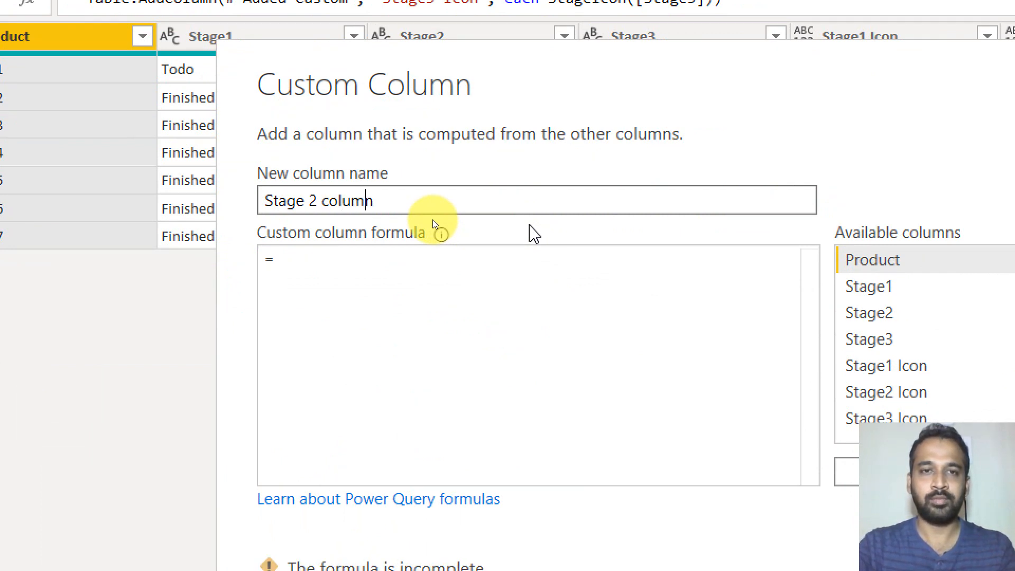
pyautogui.write('demo')
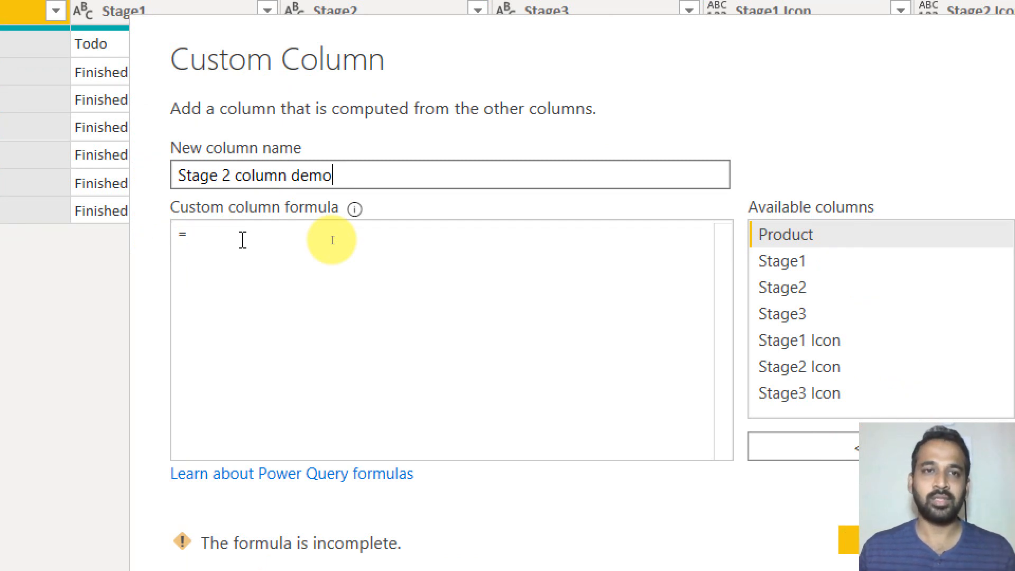
# - Set the custom column formula to StageIcon([Stage2]), taking Stage2 from the available columns, and create the column
pyautogui.click(332, 239)
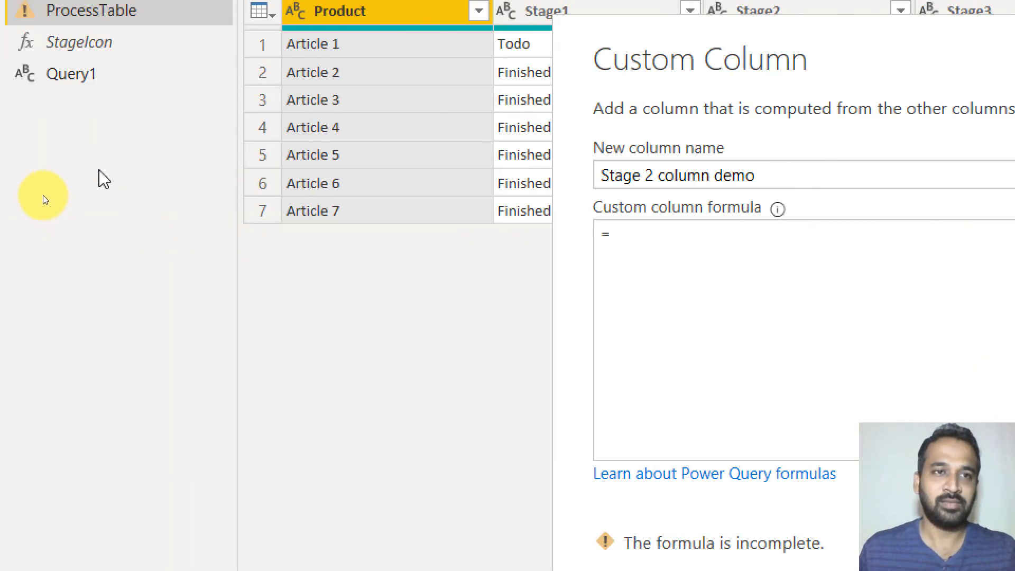
pyautogui.click(766, 276)
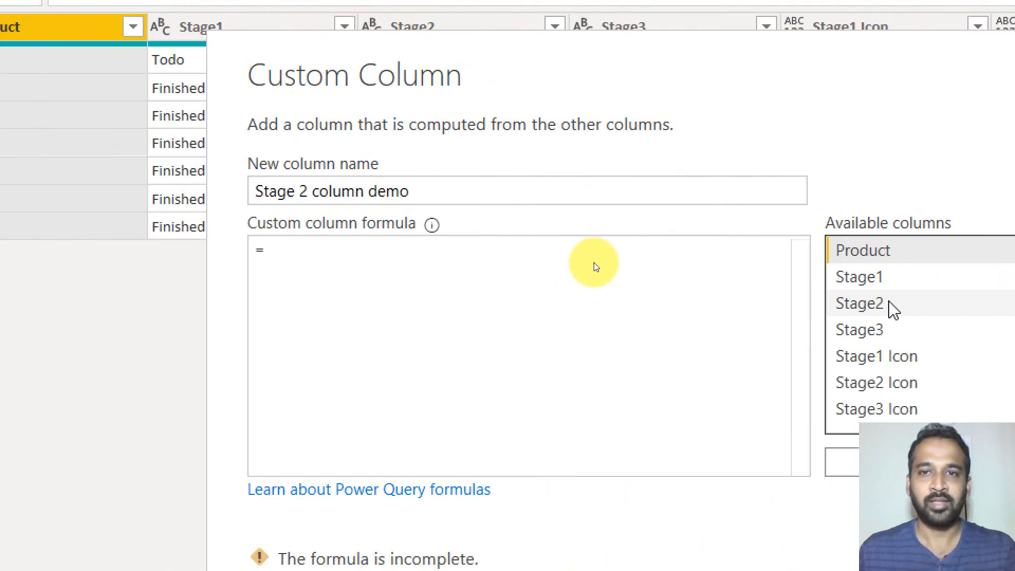
pyautogui.write('stagei')
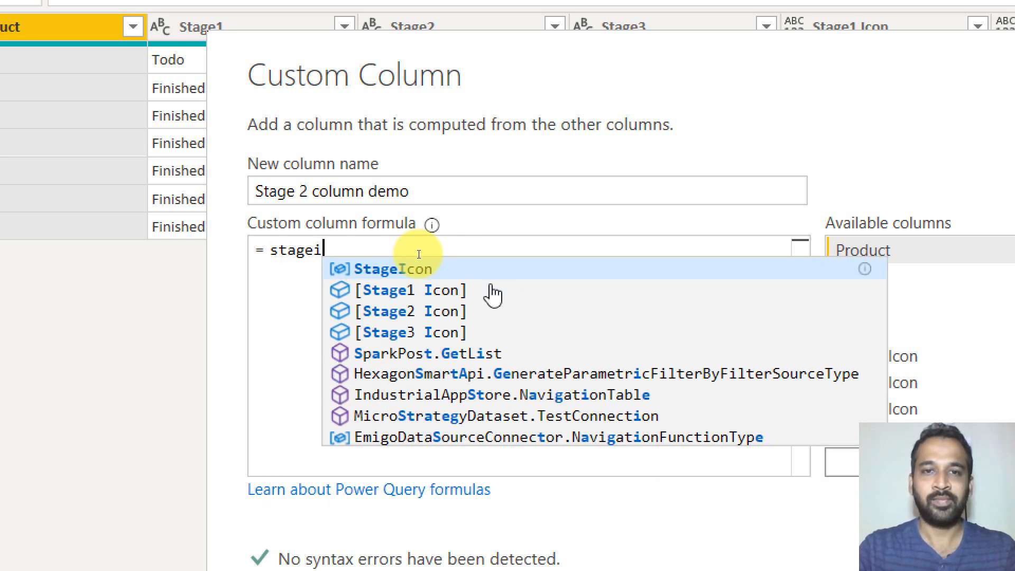
pyautogui.press('Tab')
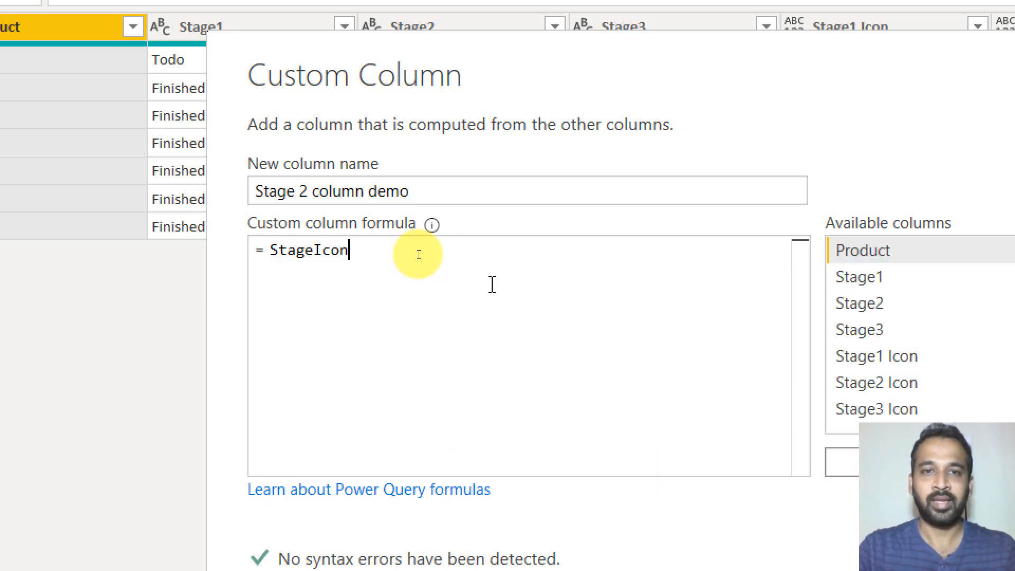
pyautogui.write('(')
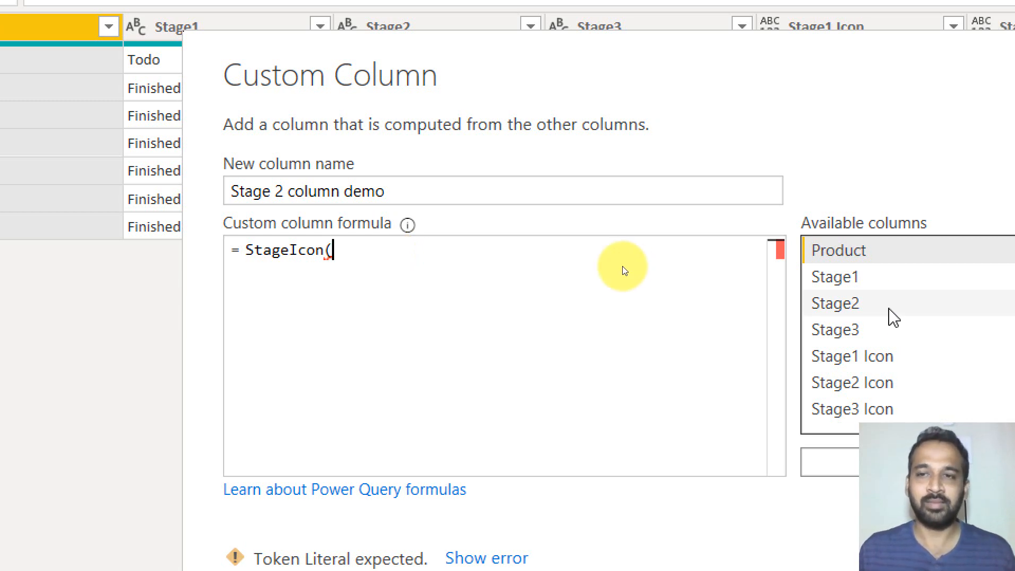
pyautogui.doubleClick(861, 311)
pyautogui.write(')')
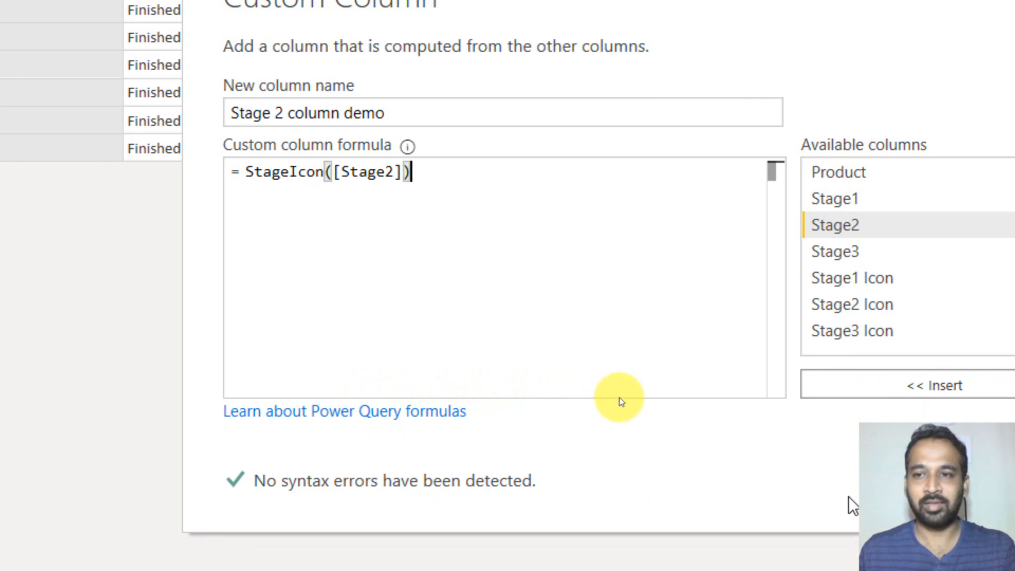
pyautogui.click(901, 491)
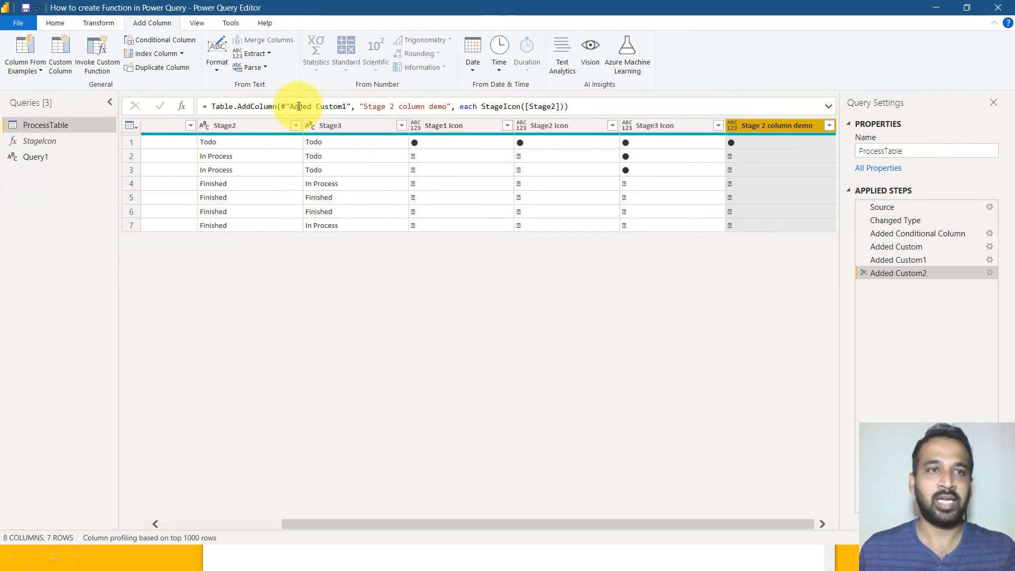
# - Close the query editor with the changes applied and check the icons in the "Stage 2 column demo" column of the data table
pyautogui.click(57, 24)
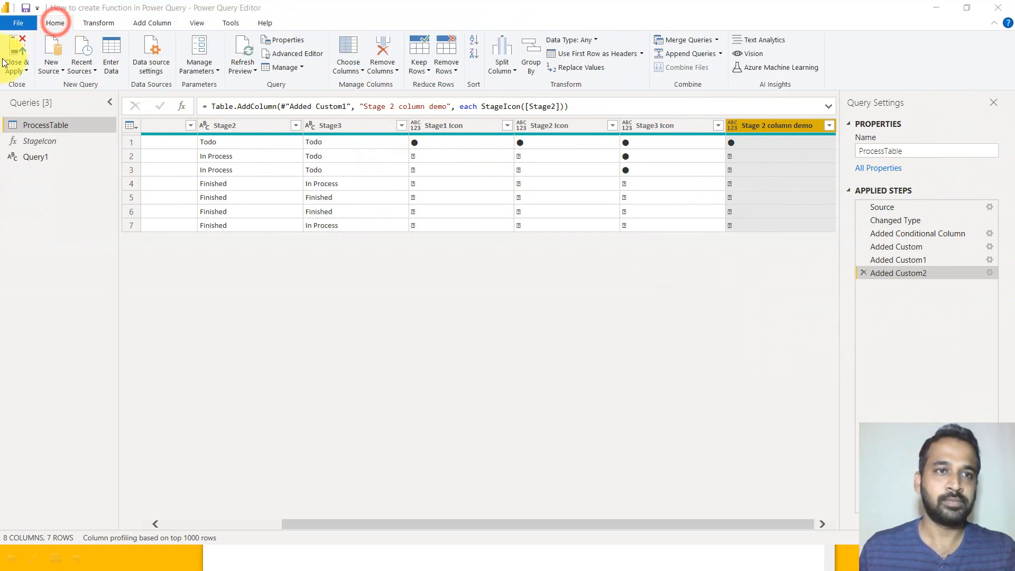
pyautogui.click(7, 47)
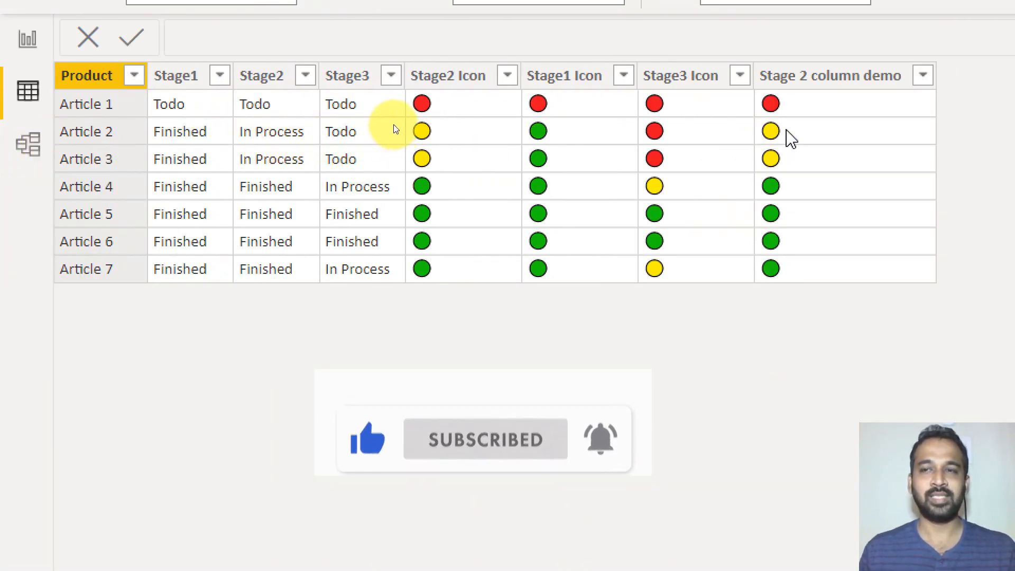
pyautogui.moveTo(787, 112)
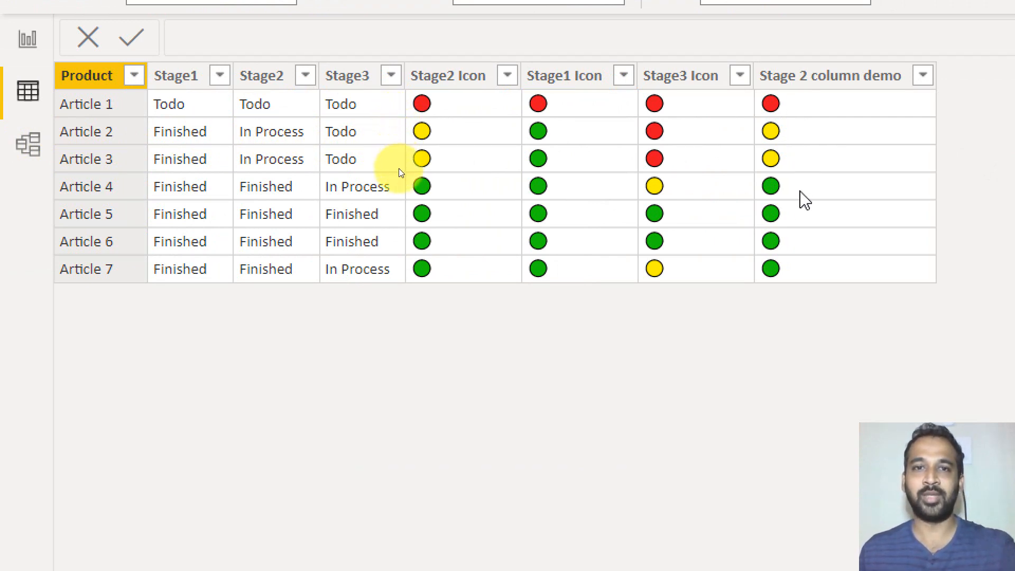
pyautogui.moveTo(801, 232)
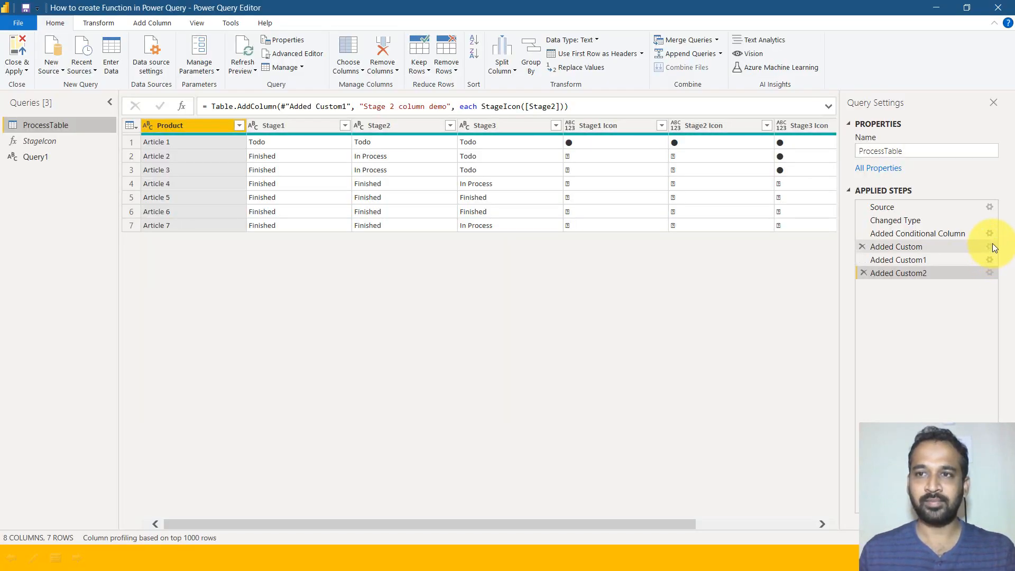
# - Compare the settings of the Added Conditional Column step with the Added Custom2 step's function and Stage input-type options, leaving both unchanged
pyautogui.click(991, 236)
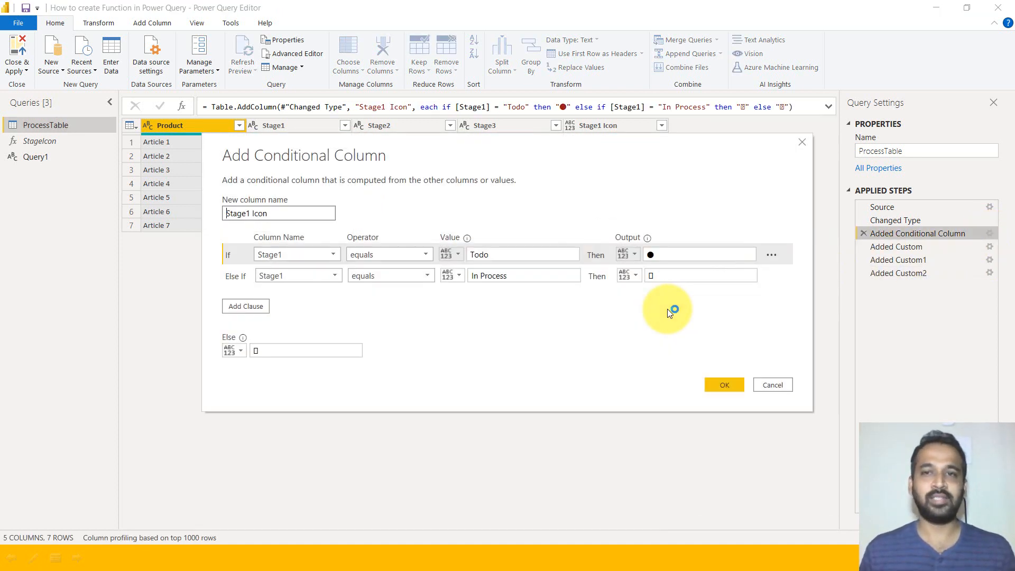
pyautogui.click(776, 386)
pyautogui.click(991, 272)
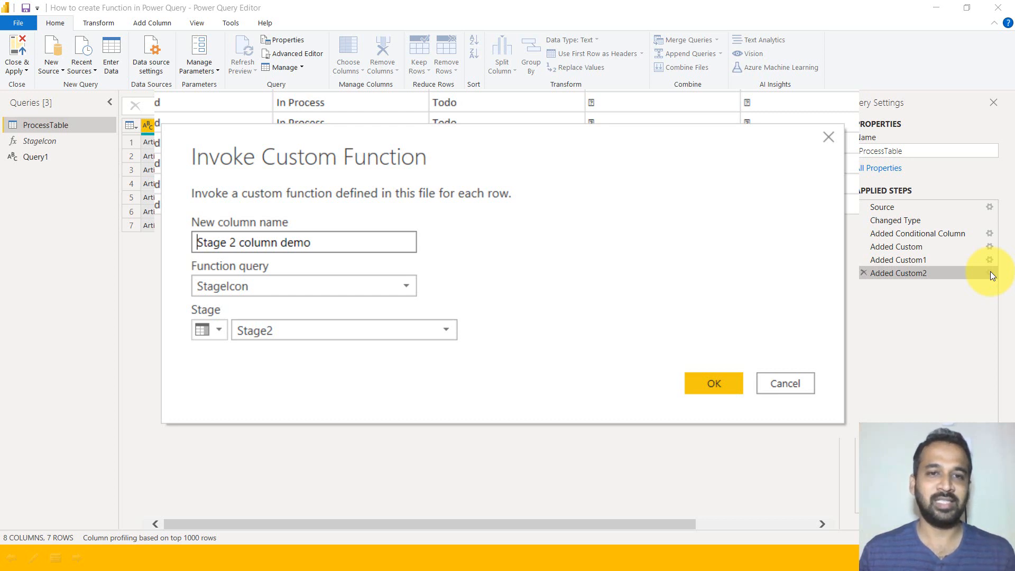
pyautogui.click(219, 330)
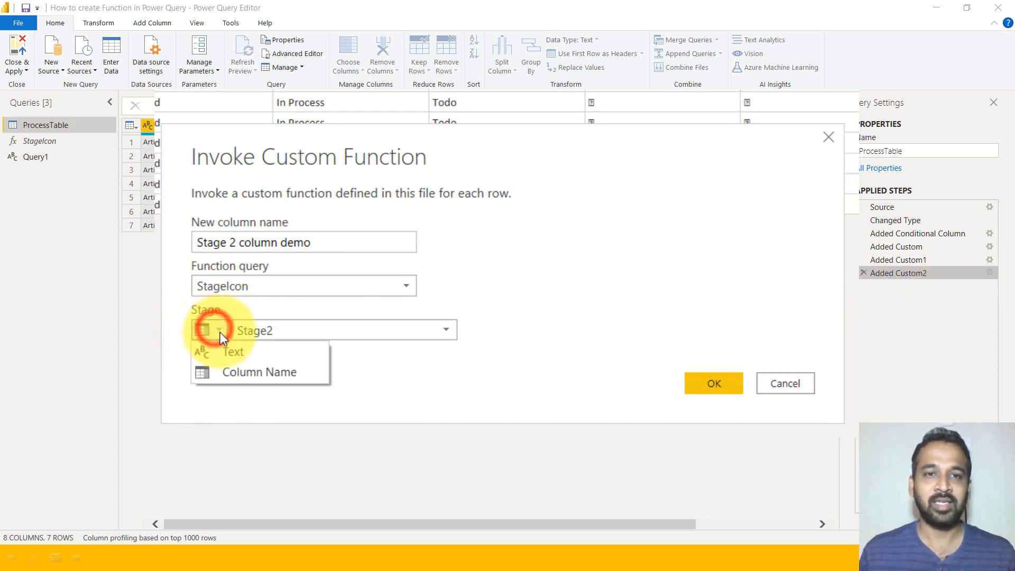
pyautogui.click(704, 345)
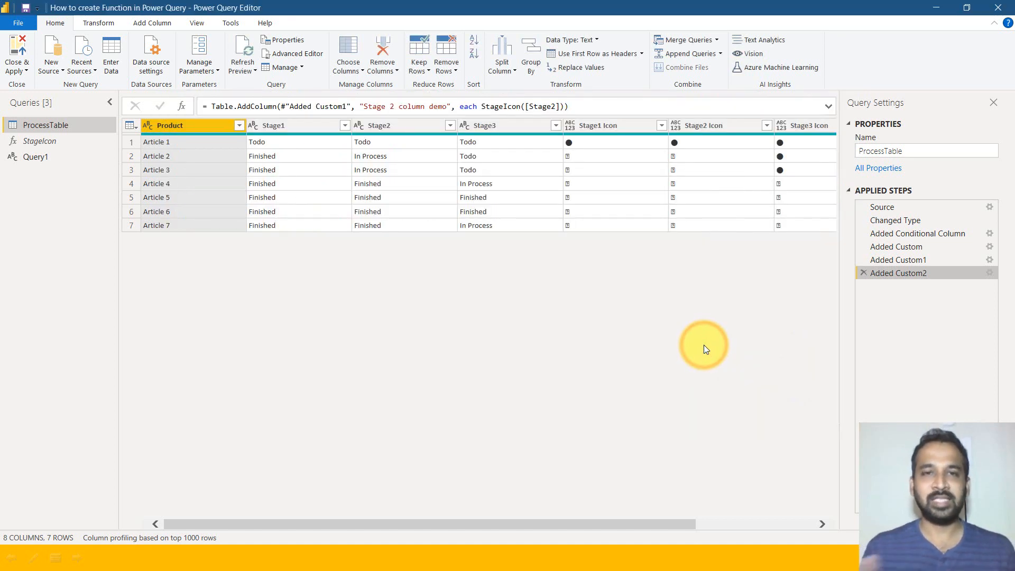